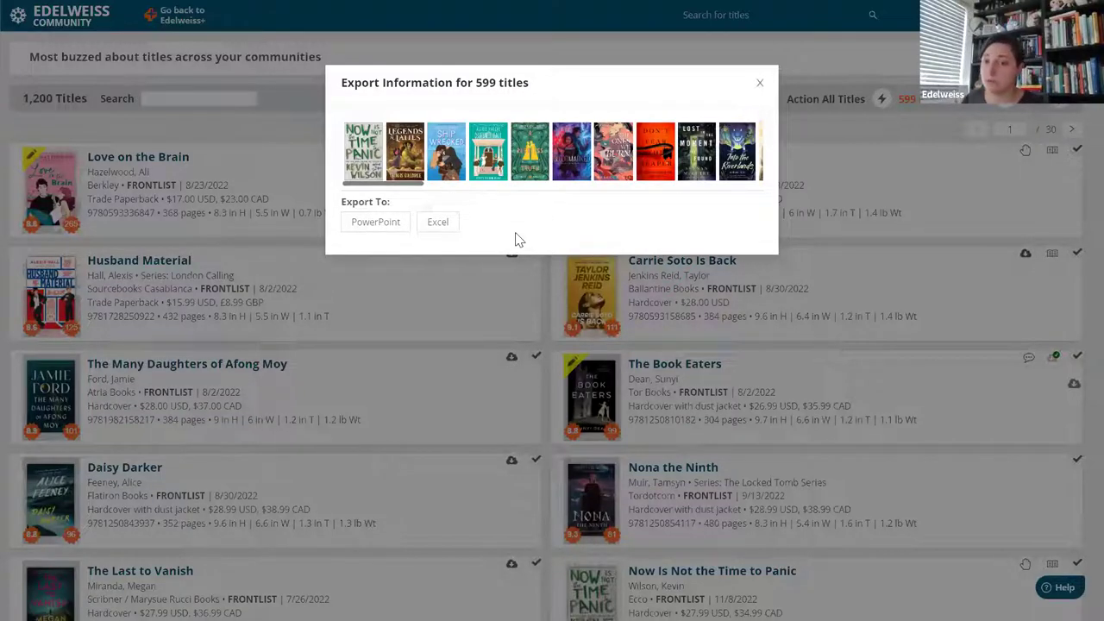
Close the export window, go to the Home dashboard, and scroll down to Your Review Copies.
left_click(757, 83)
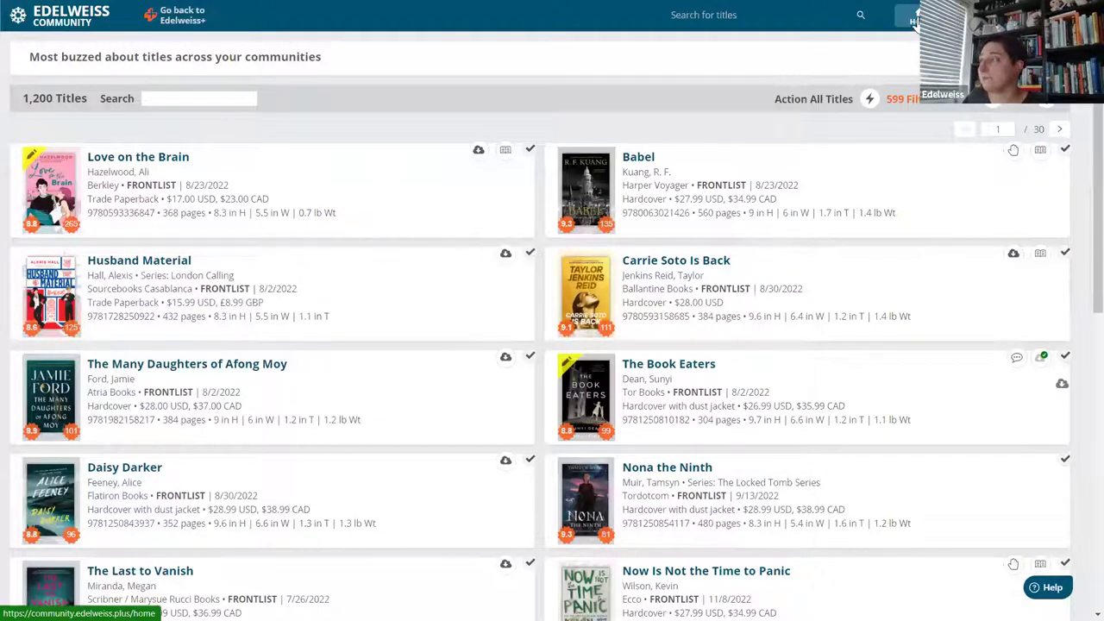
left_click(916, 20)
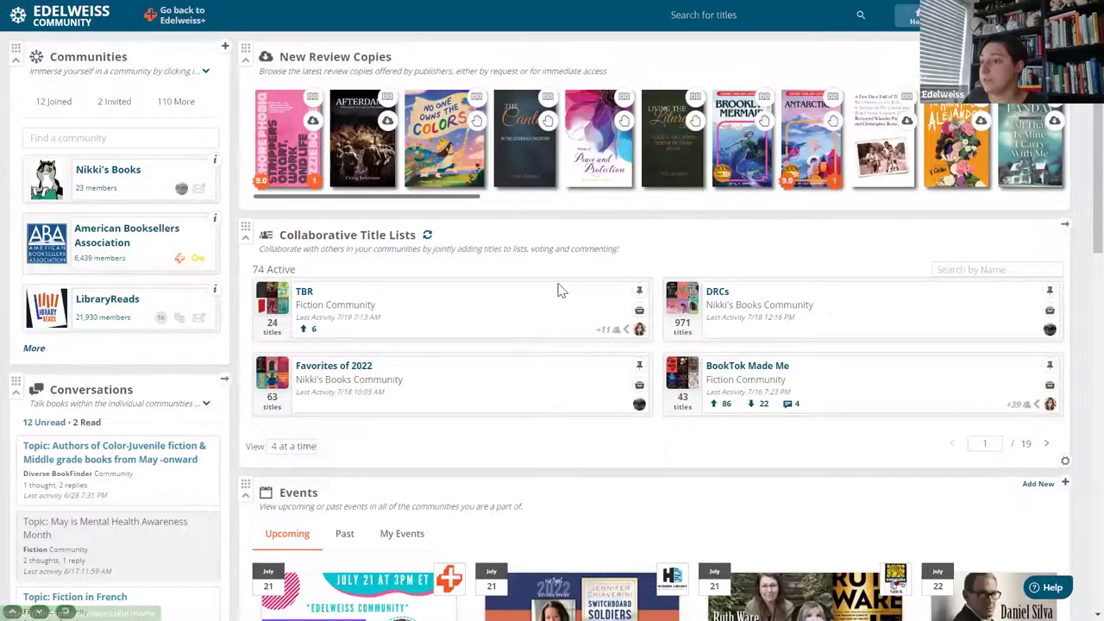
scroll(559, 291, "down", 6)
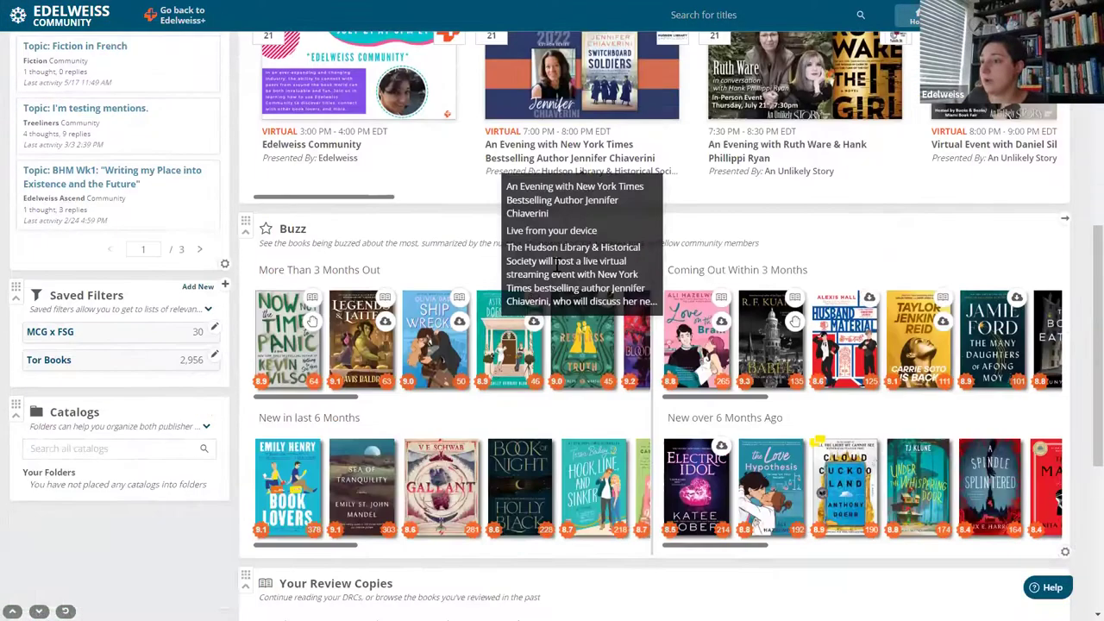
scroll(556, 263, "down", 5)
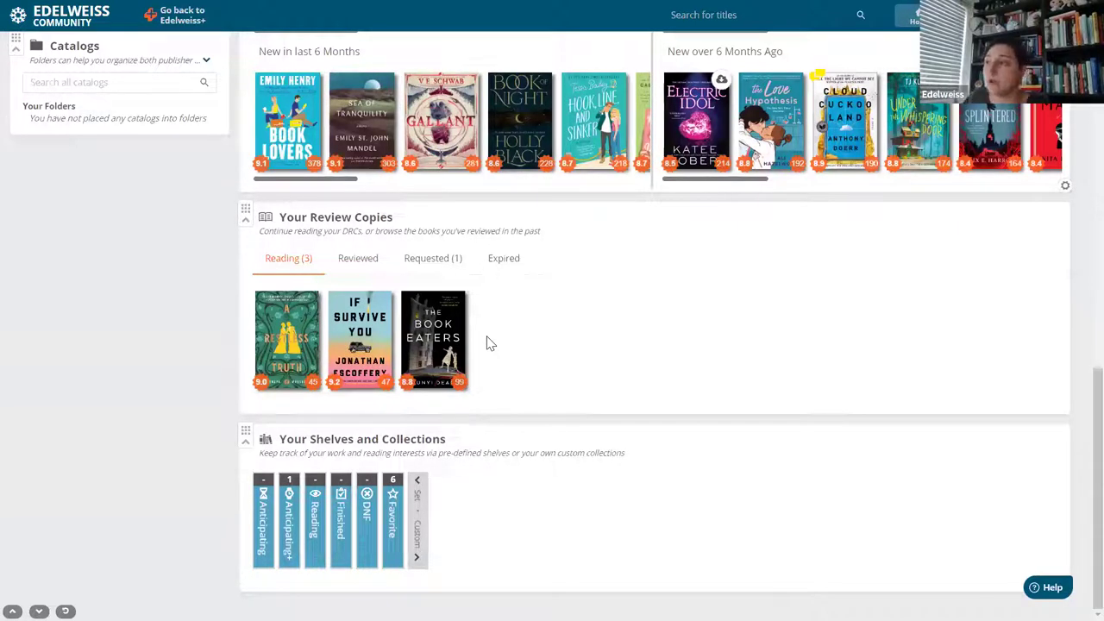
Browse the Reviewed, Requested, Expired and Reading review-copy tabs, then expand the six-title Favorite shelf.
left_click(356, 263)
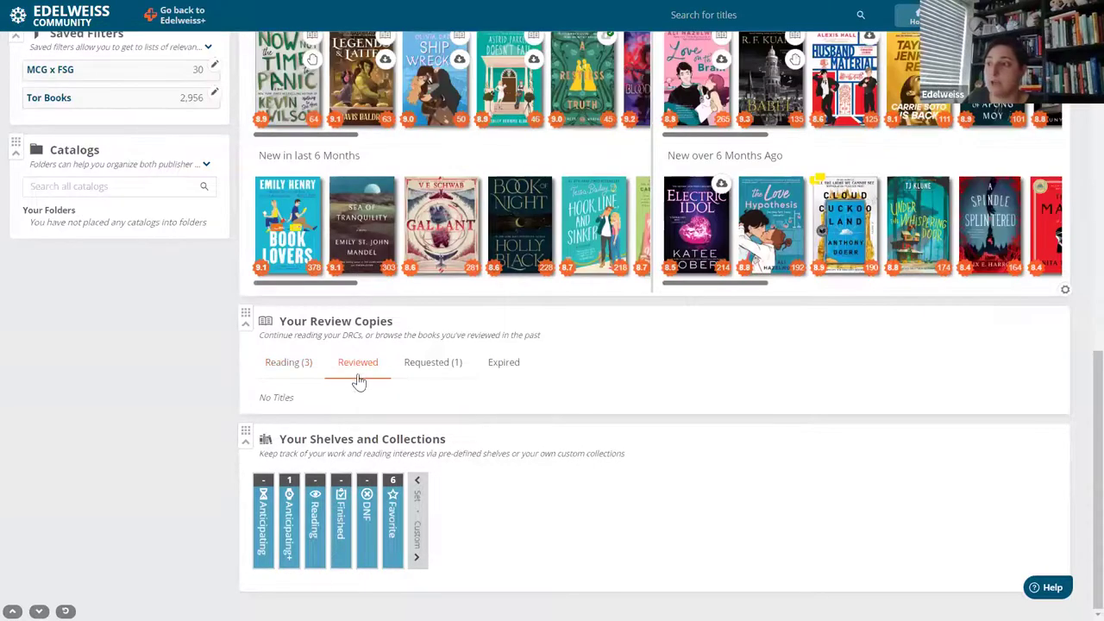
left_click(433, 369)
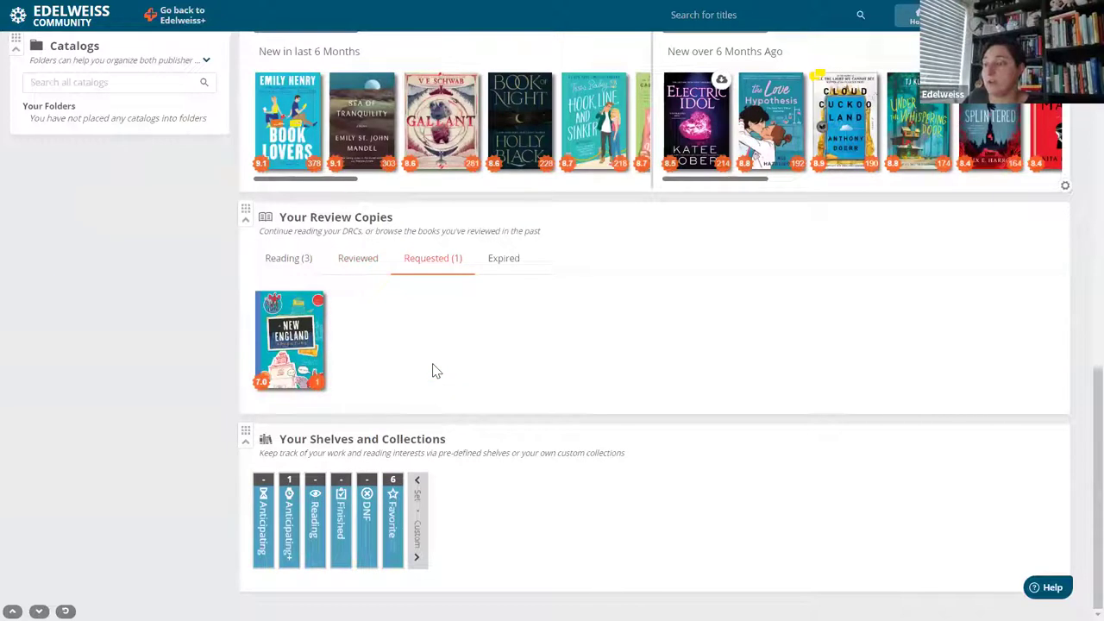
left_click(495, 274)
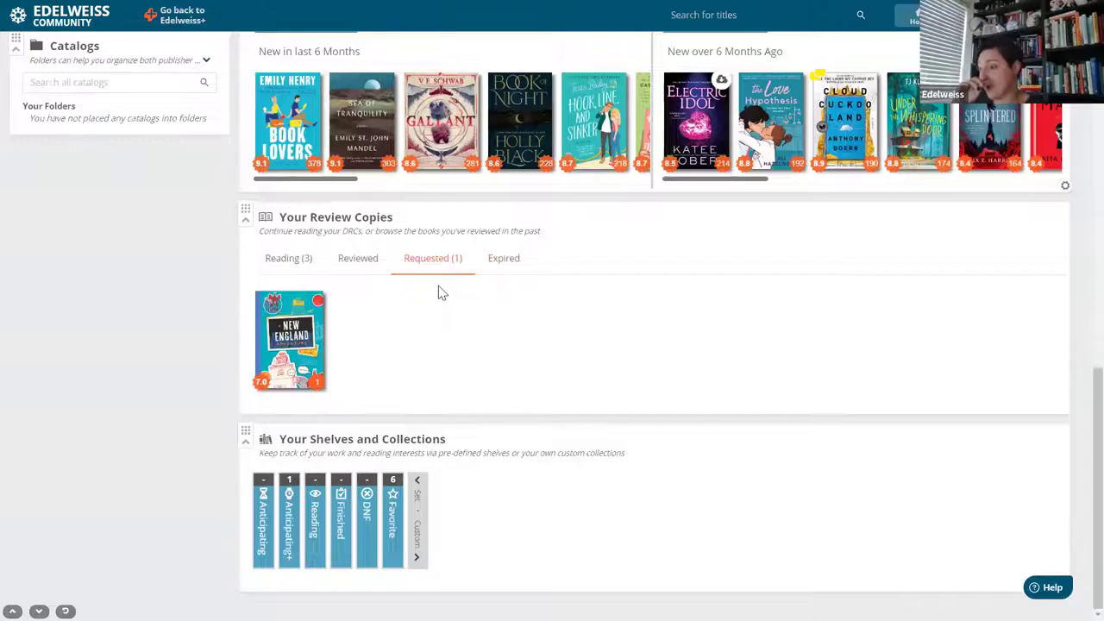
left_click(492, 263)
left_click(276, 371)
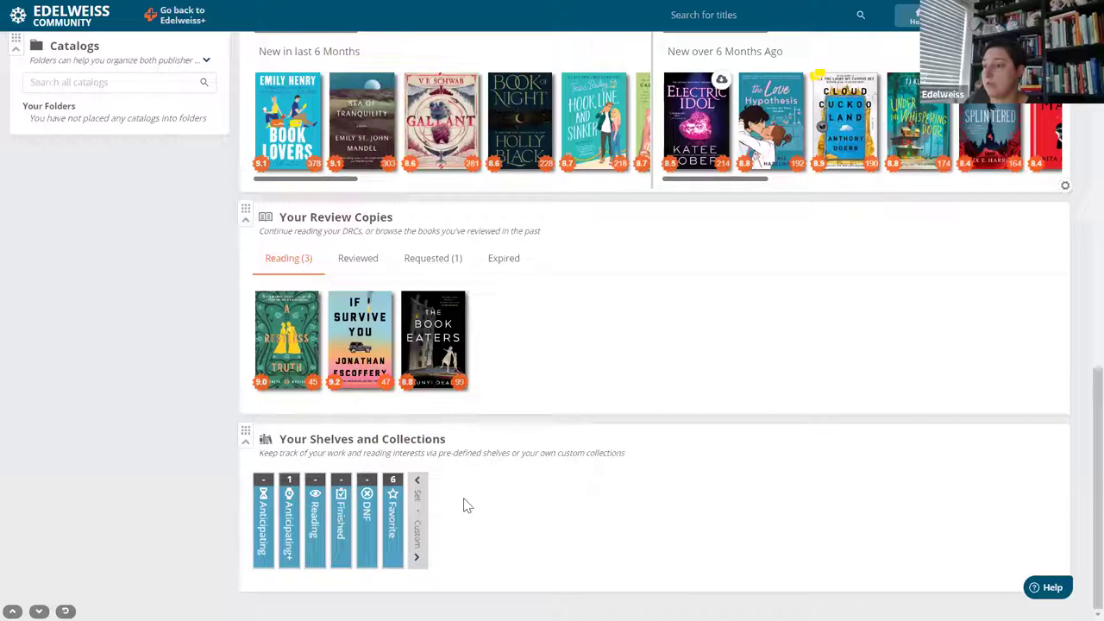
left_click(394, 513)
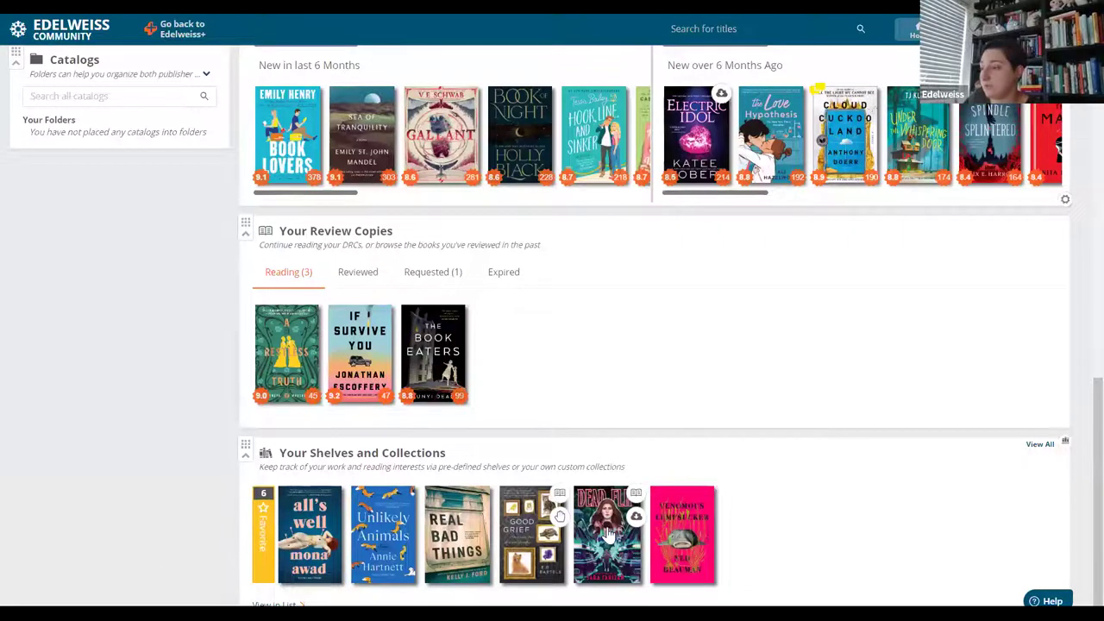
scroll(609, 534, "down", 1)
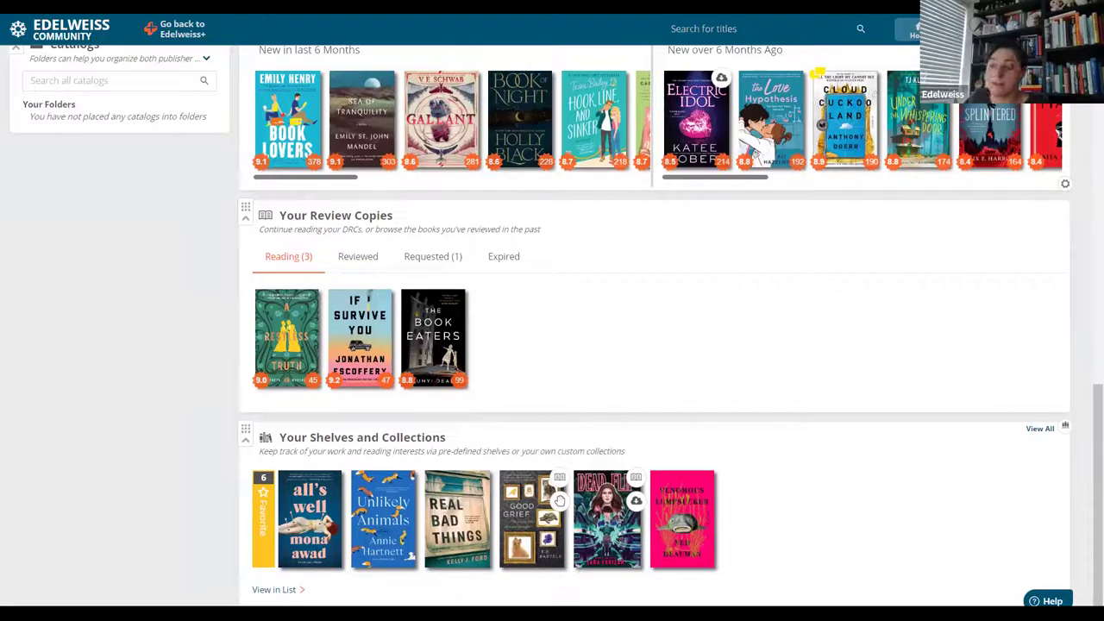
left_click(274, 591)
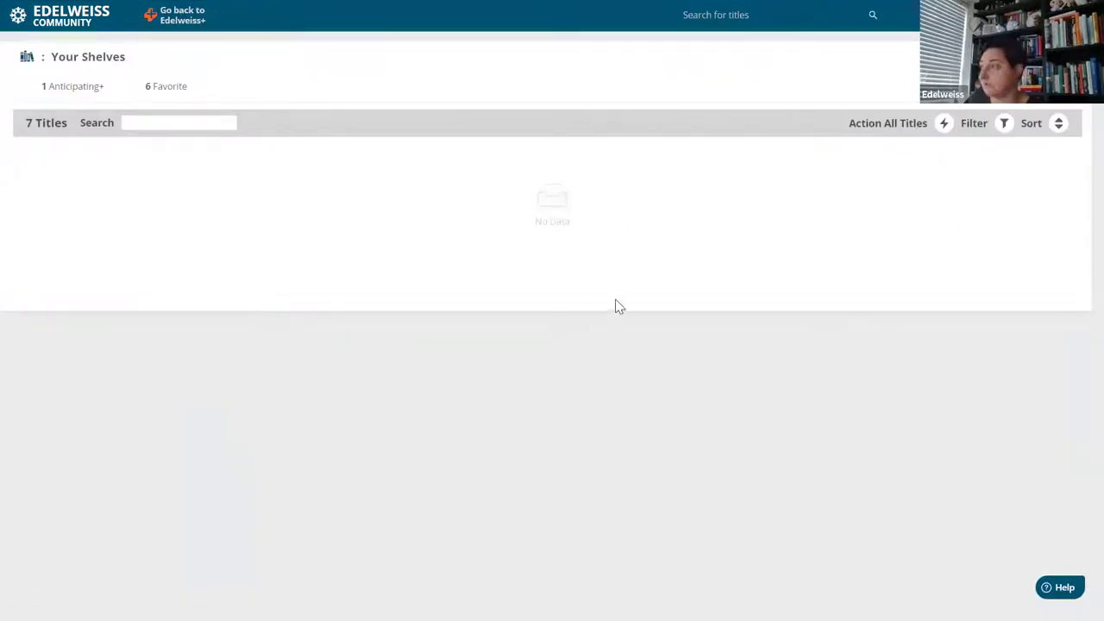
left_click(163, 91)
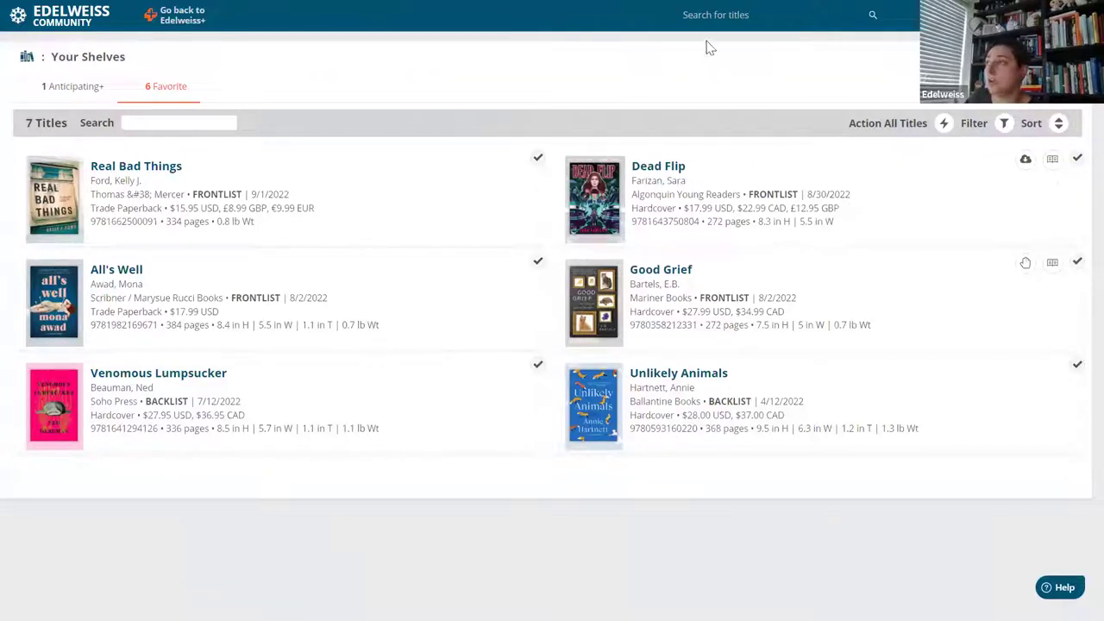
left_click(924, 16)
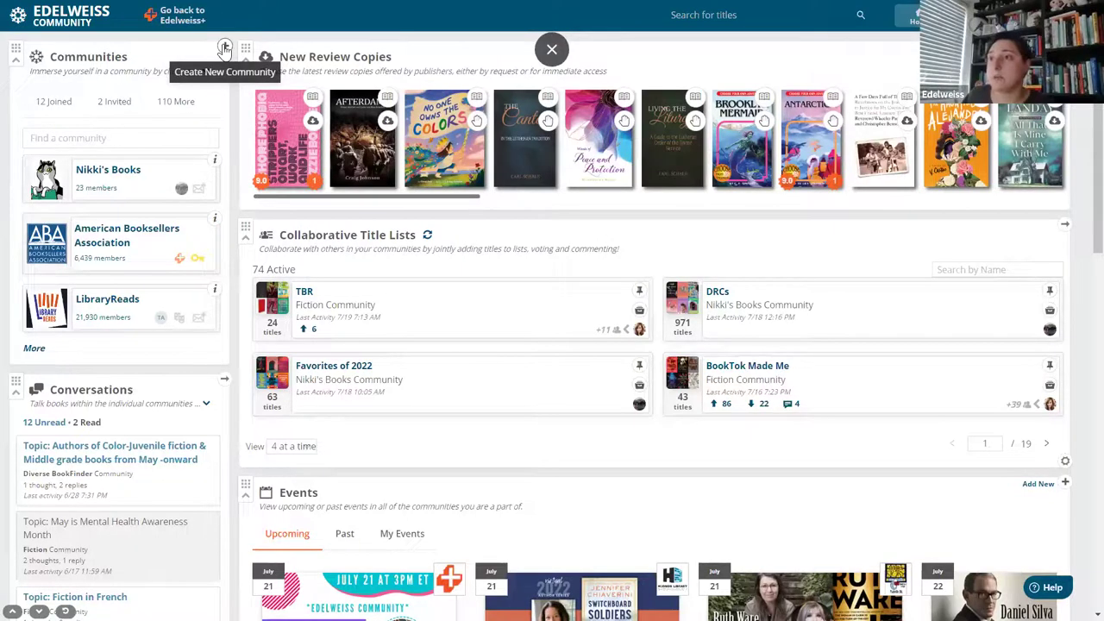
Create the community 'Our Bookclub' described as 'bookclub members', with account-member inclusion left at No.
left_click(224, 47)
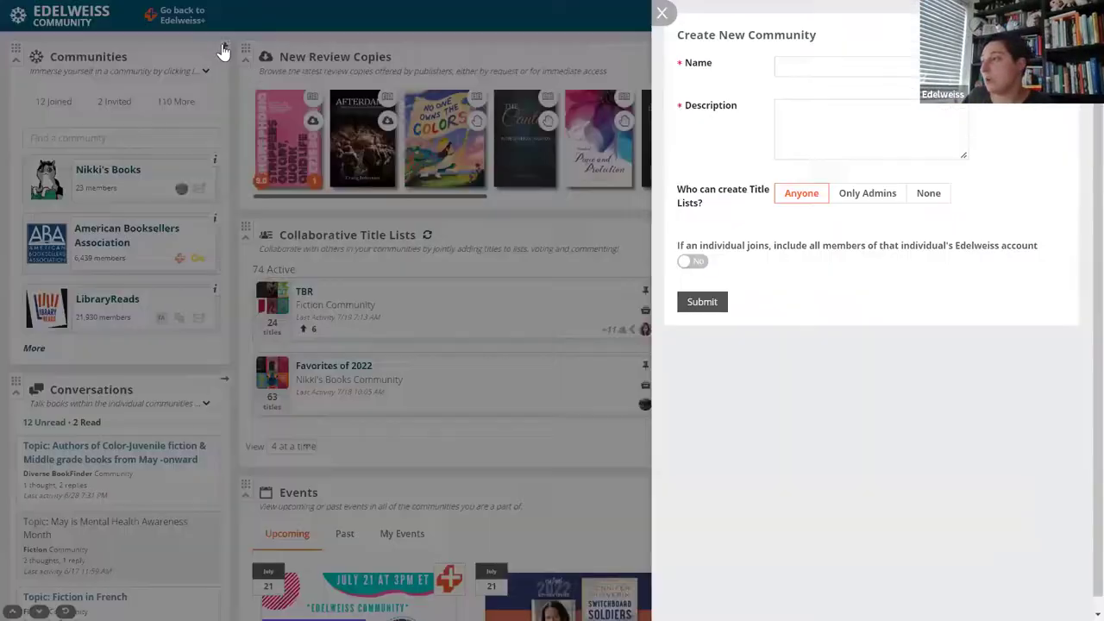
left_click(889, 60)
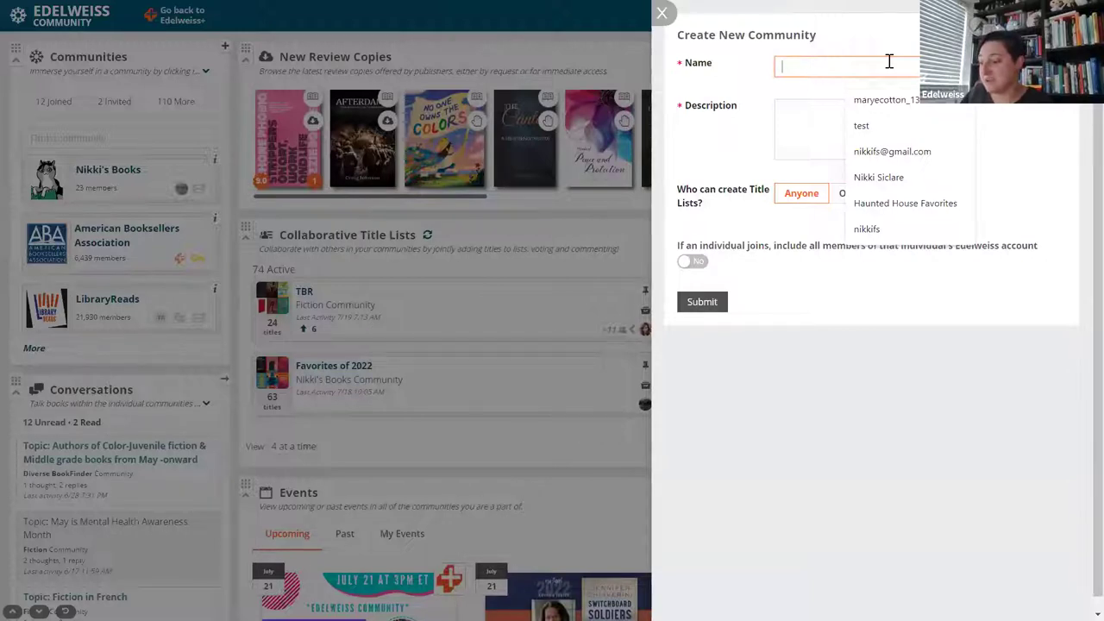
type("Our Bookclub")
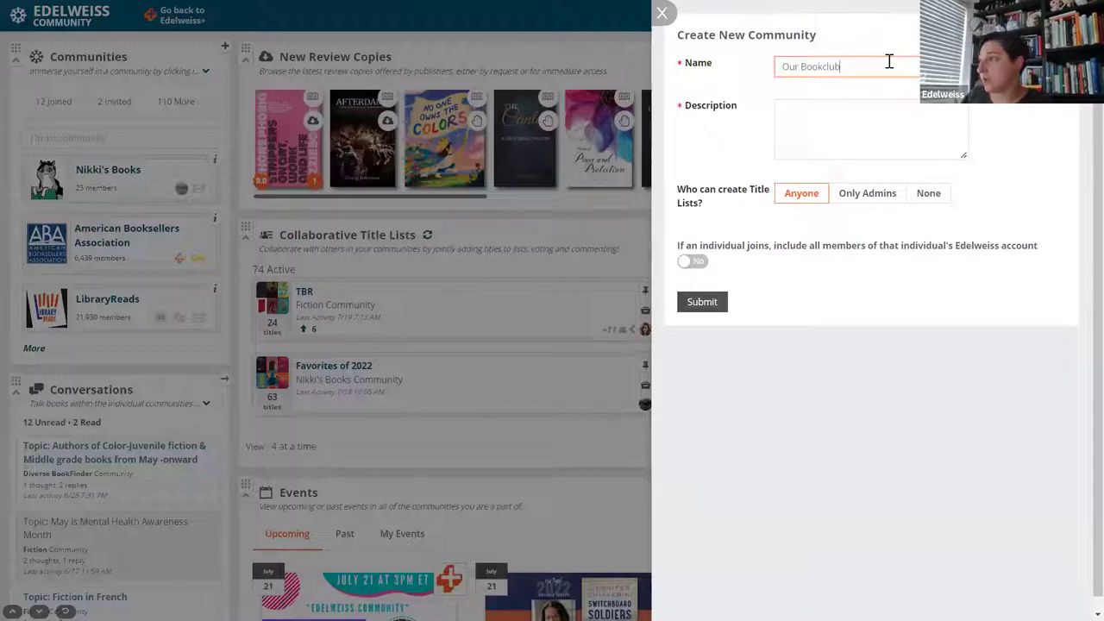
left_click(879, 111)
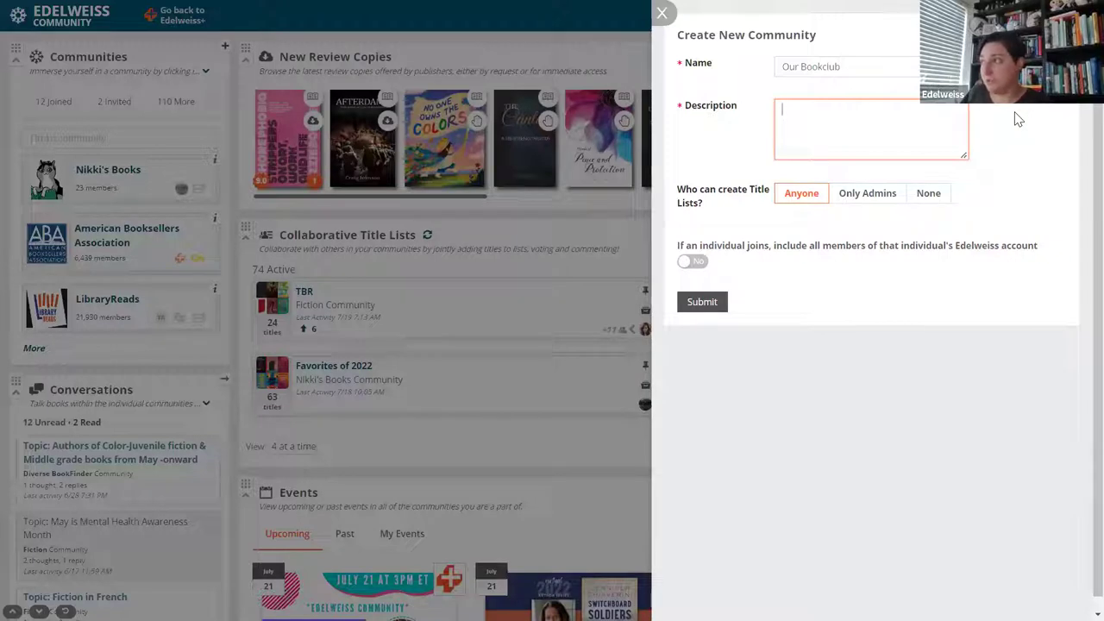
type("ookclub members")
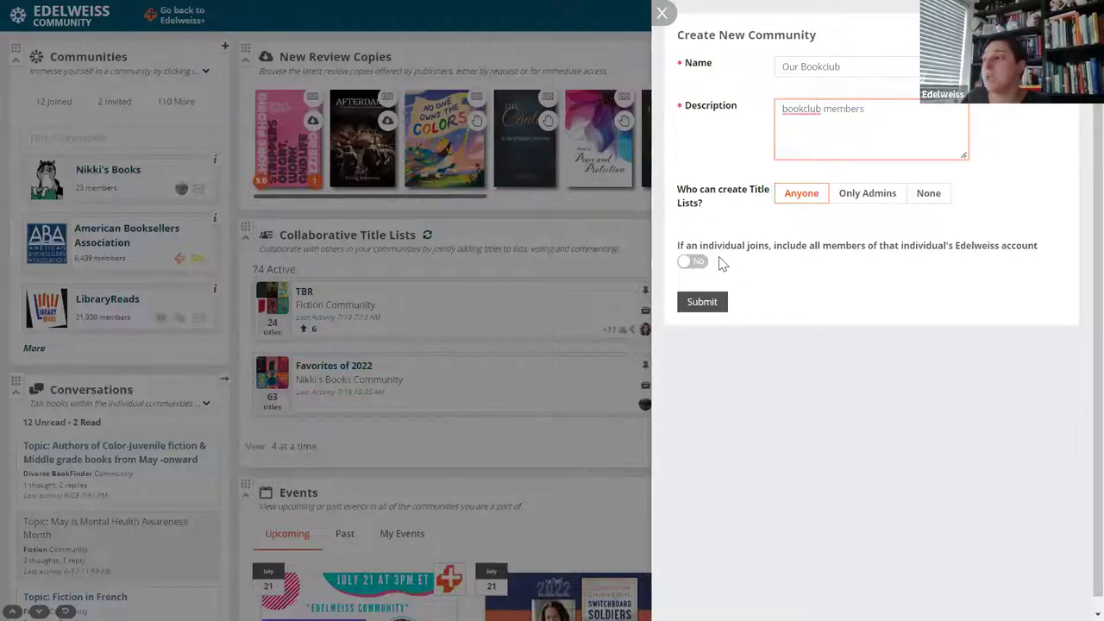
left_click(695, 268)
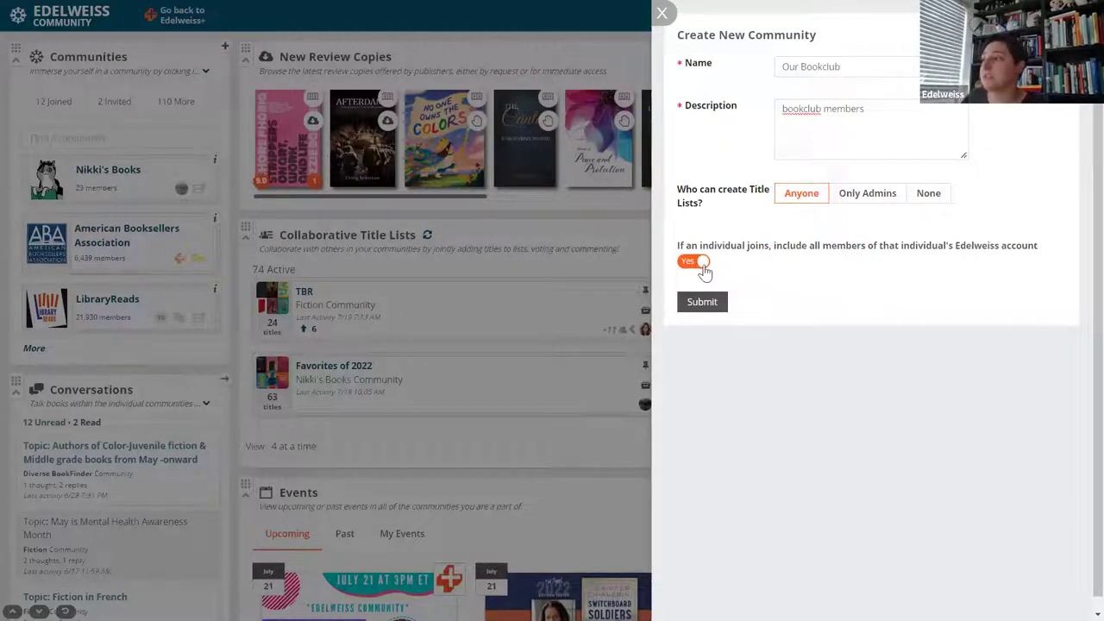
left_click(703, 267)
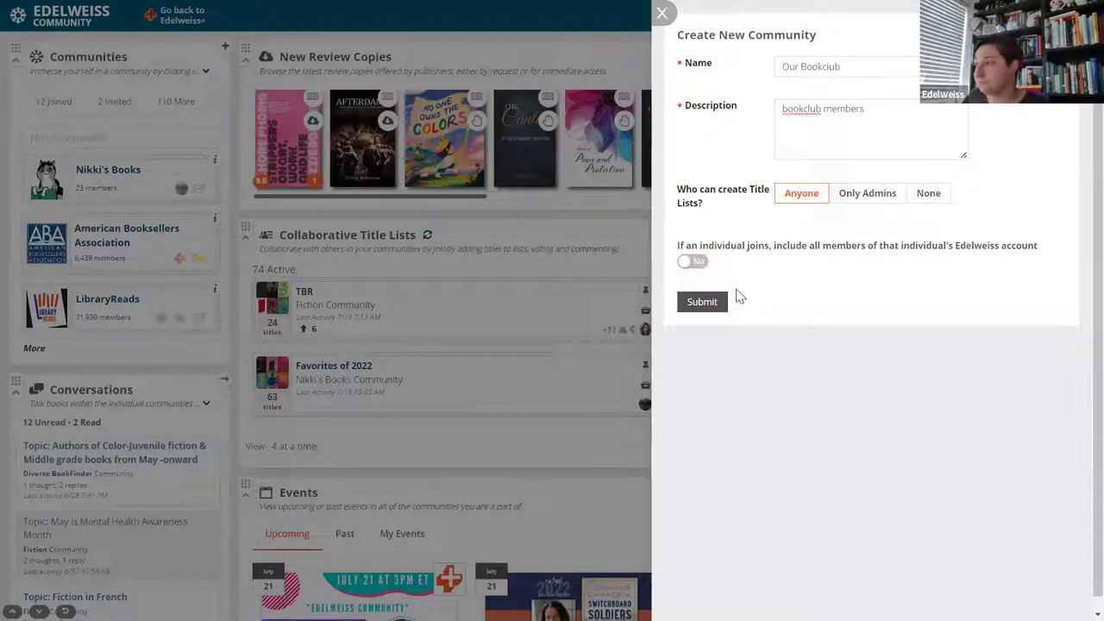
left_click(720, 303)
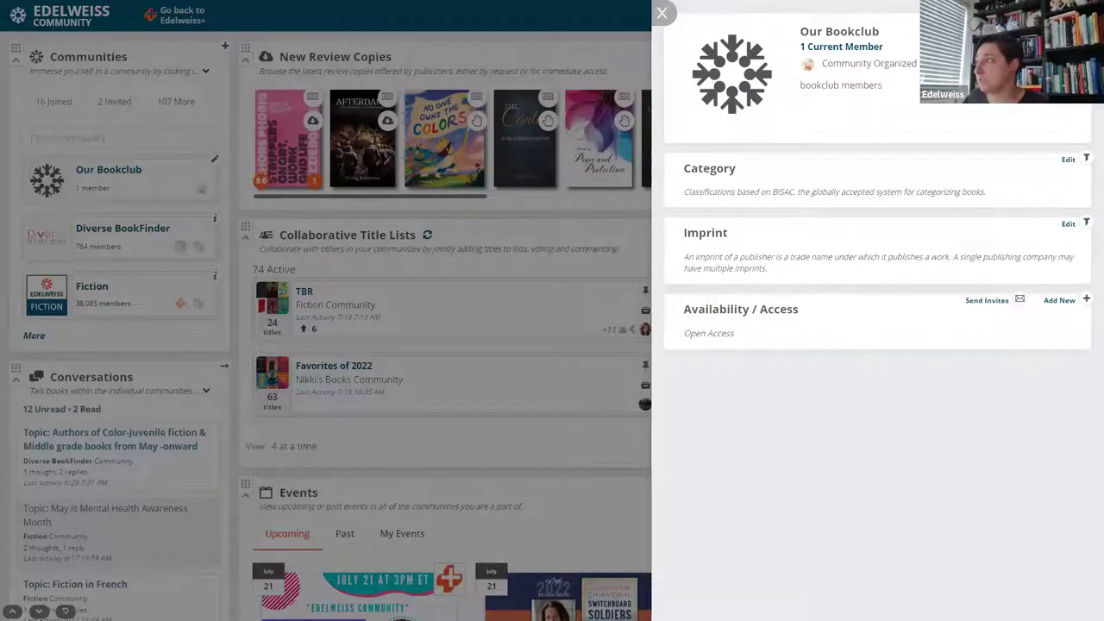
left_click(1010, 101)
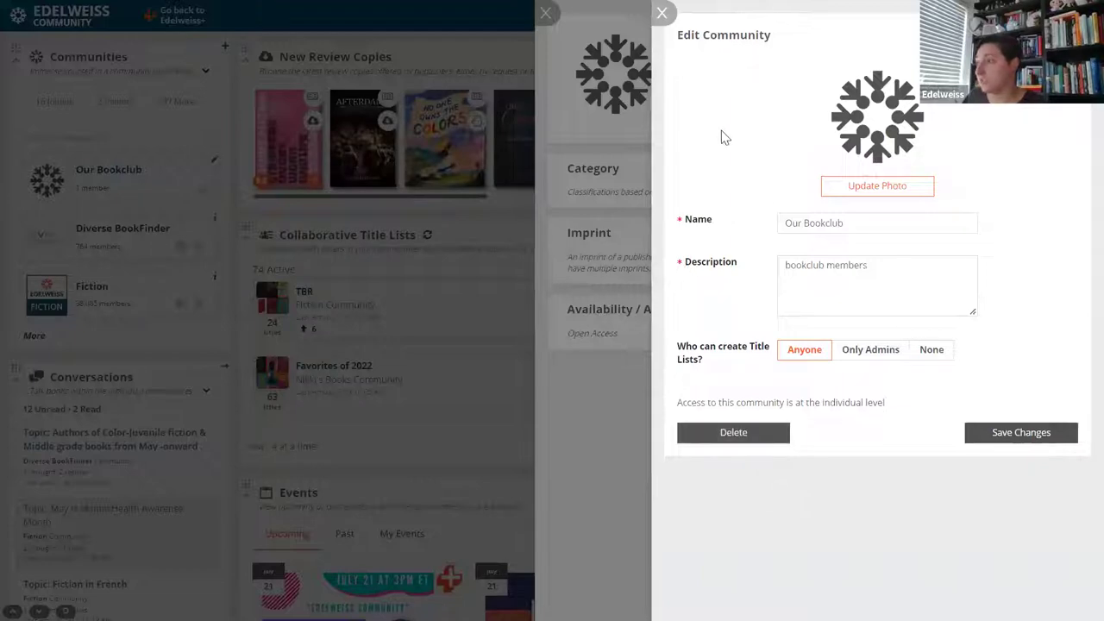
left_click(661, 12)
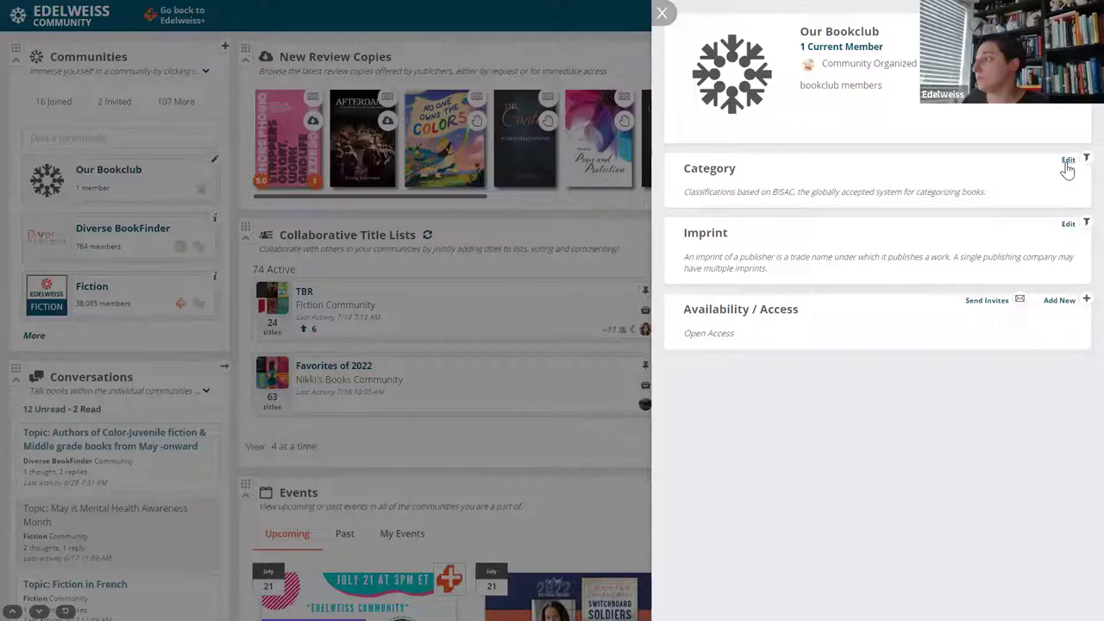
Set Our Bookclub's category to FICTION / Horror and save it.
left_click(1068, 163)
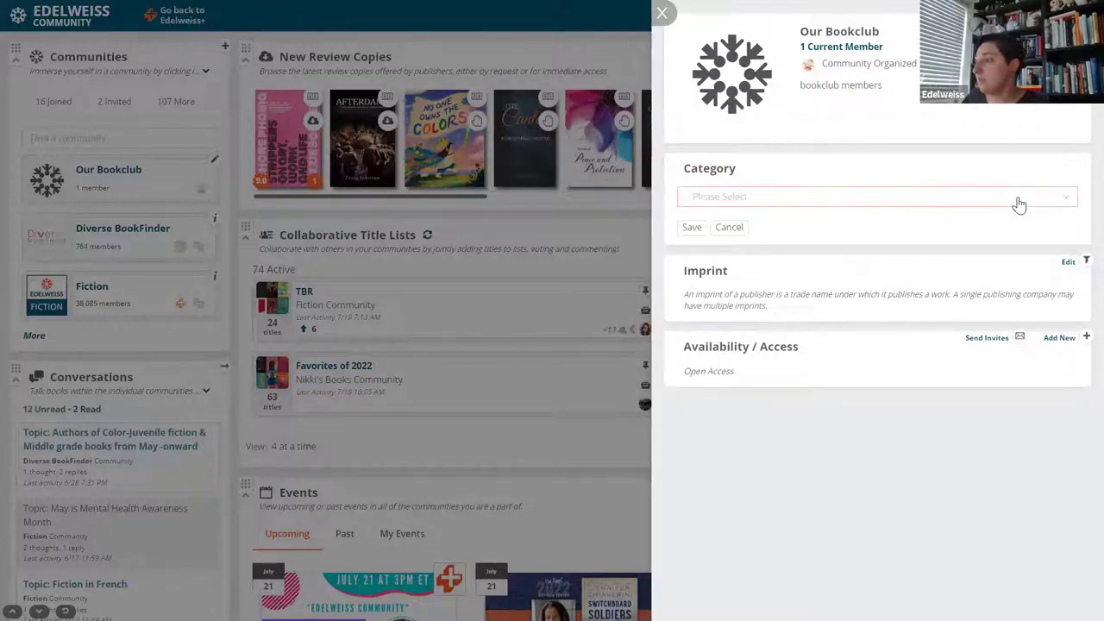
left_click(1064, 203)
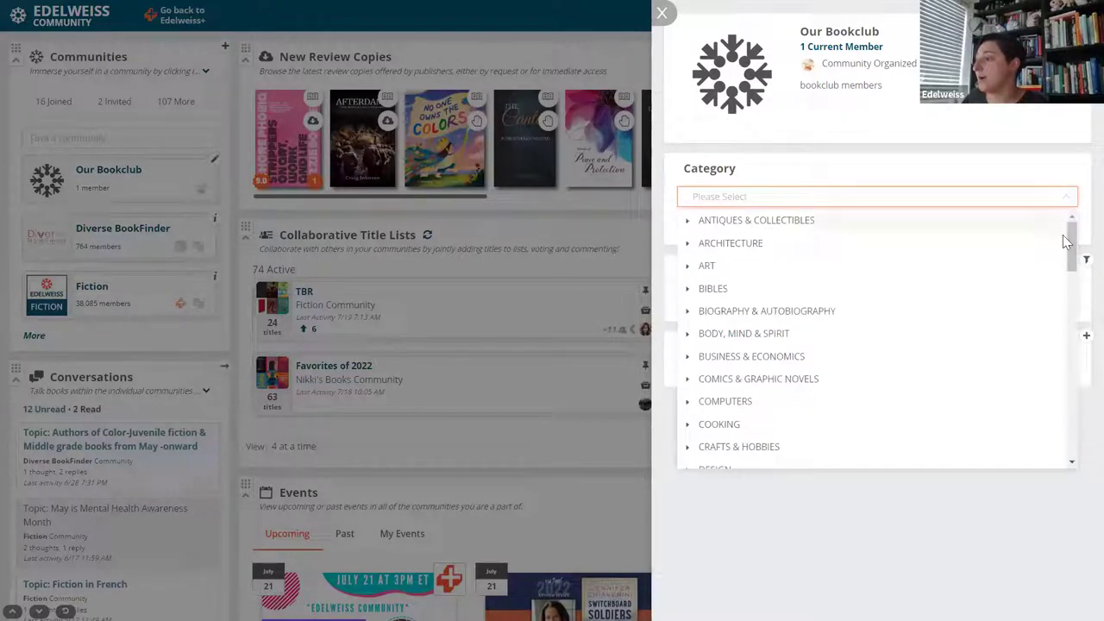
left_click_drag(1069, 250, 1069, 305)
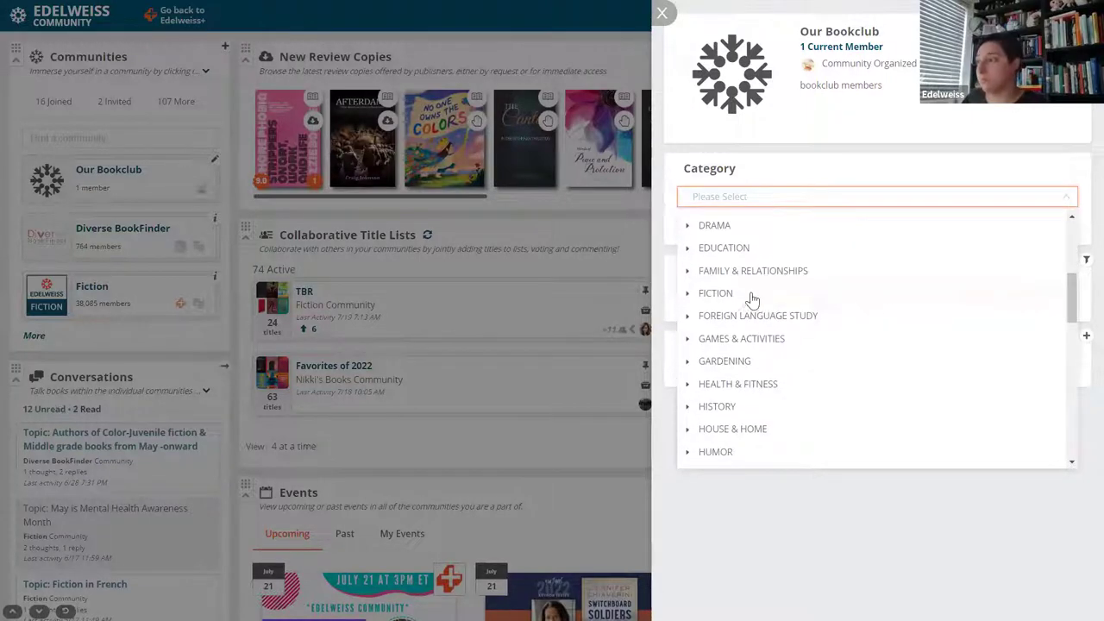
left_click(689, 296)
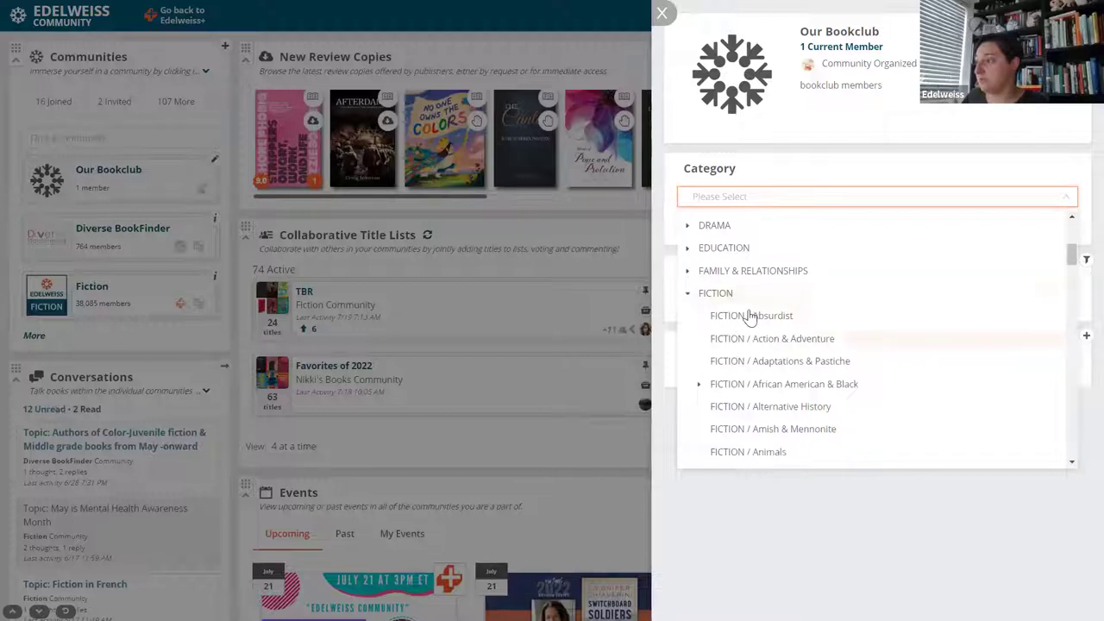
left_click_drag(1071, 257, 1067, 313)
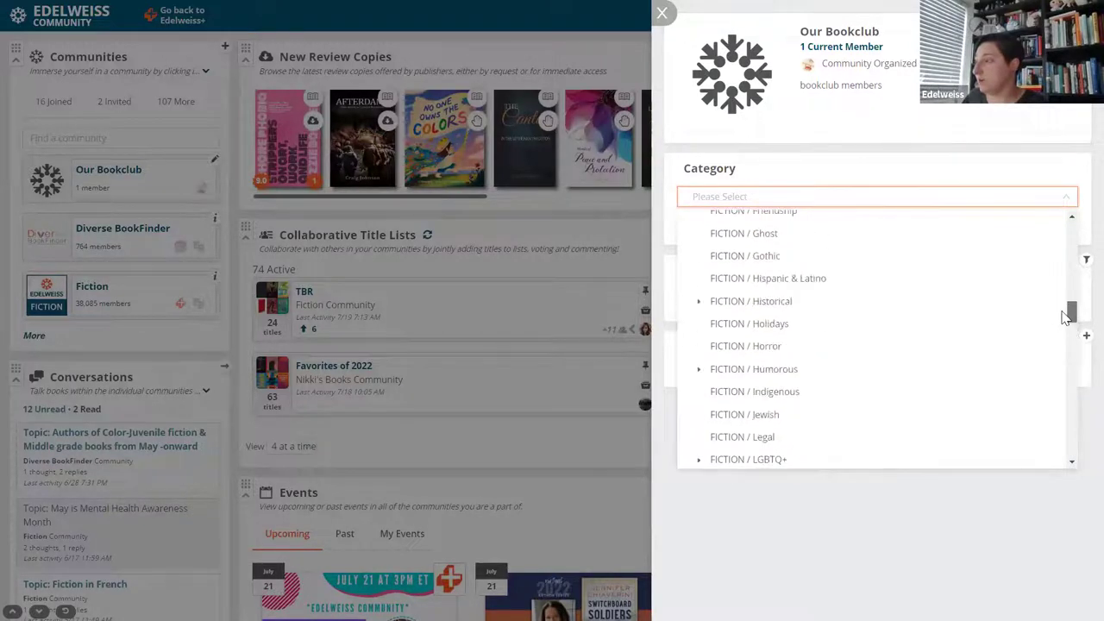
left_click(776, 349)
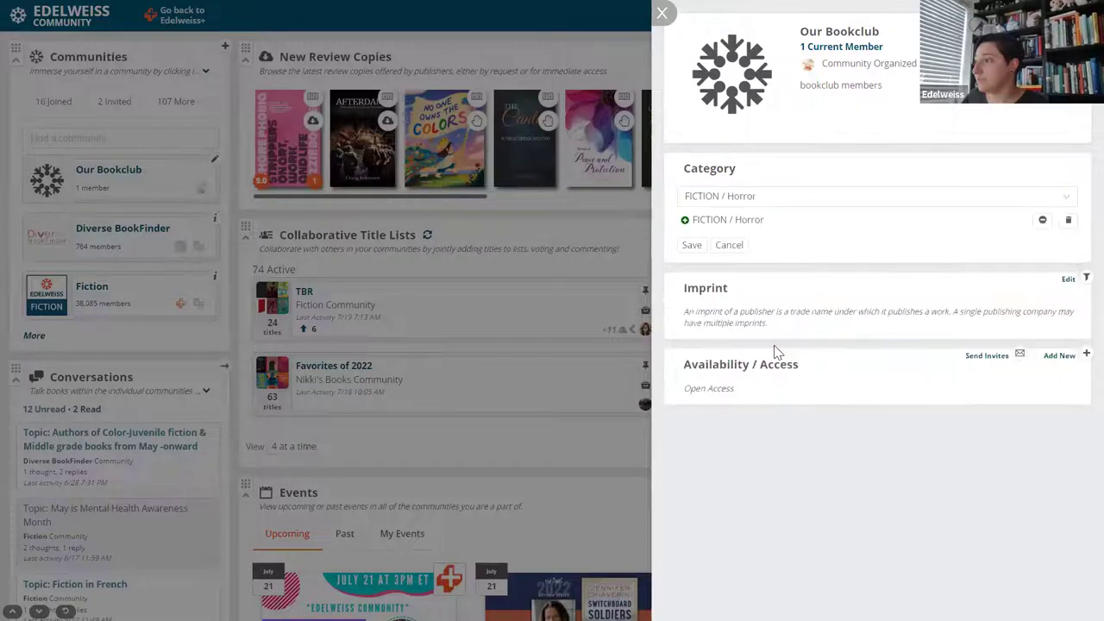
left_click(691, 248)
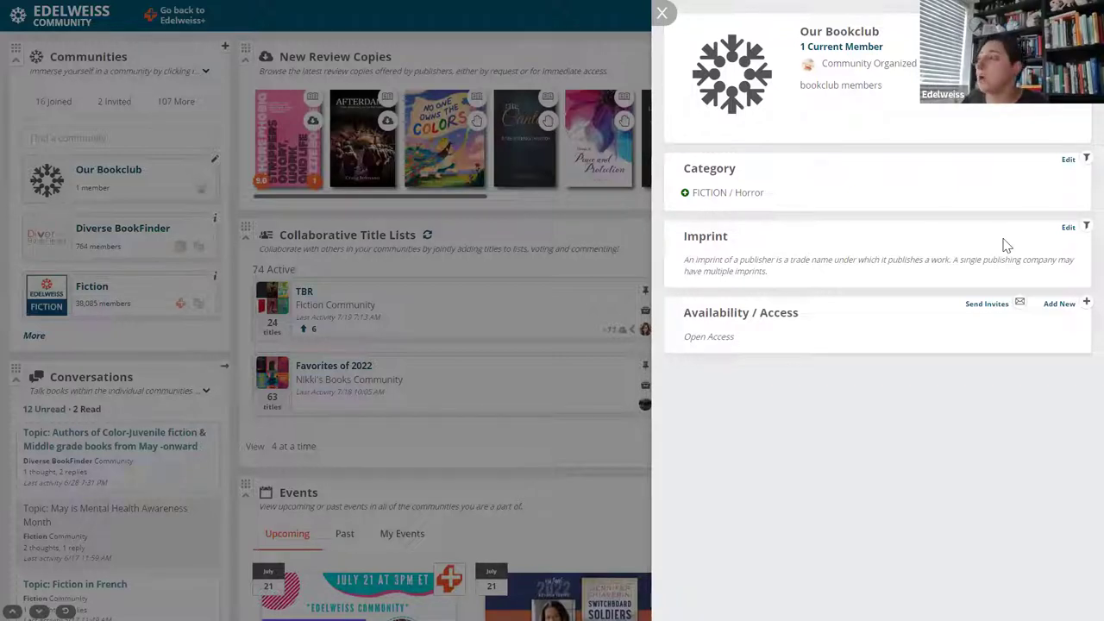
Choose Macmillan from the M publishers as Our Bookclub's imprint and save it.
left_click(1067, 228)
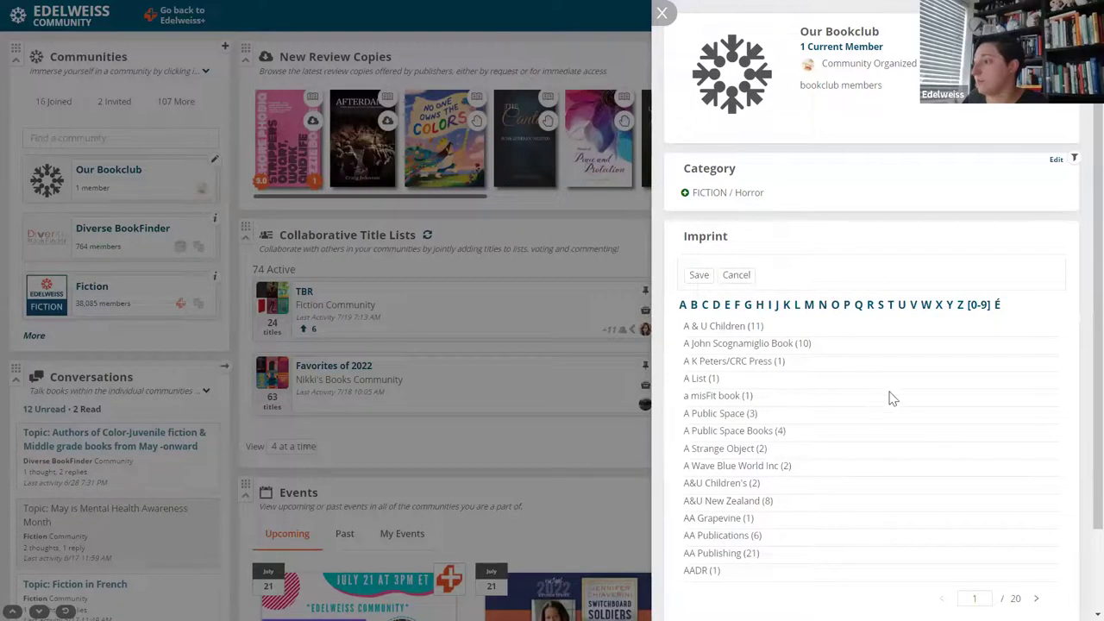
left_click(809, 314)
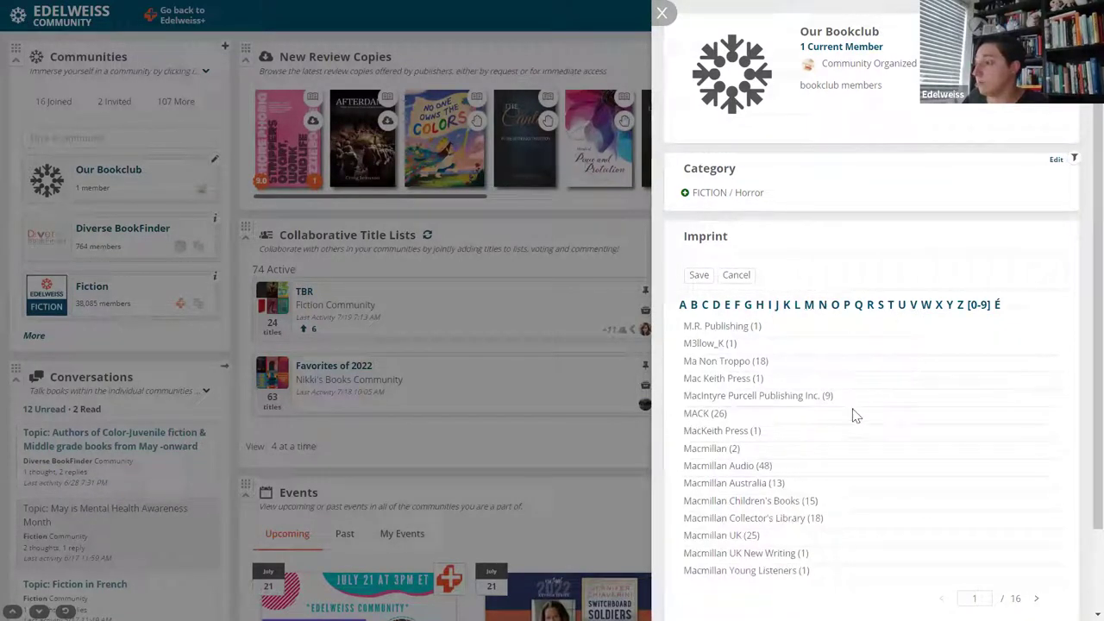
left_click(709, 449)
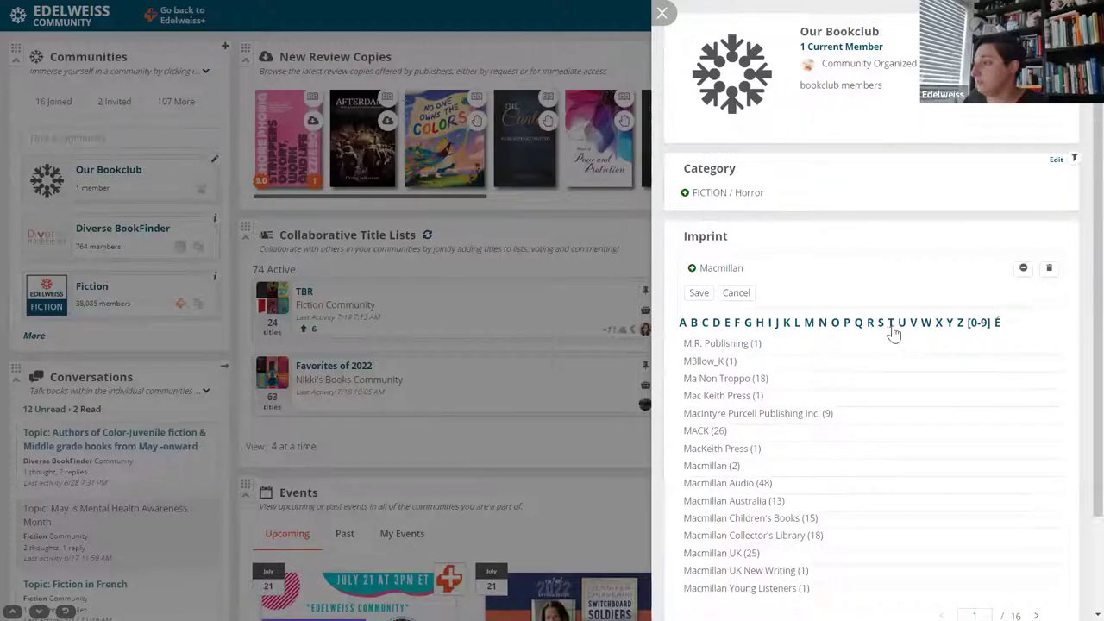
left_click(698, 293)
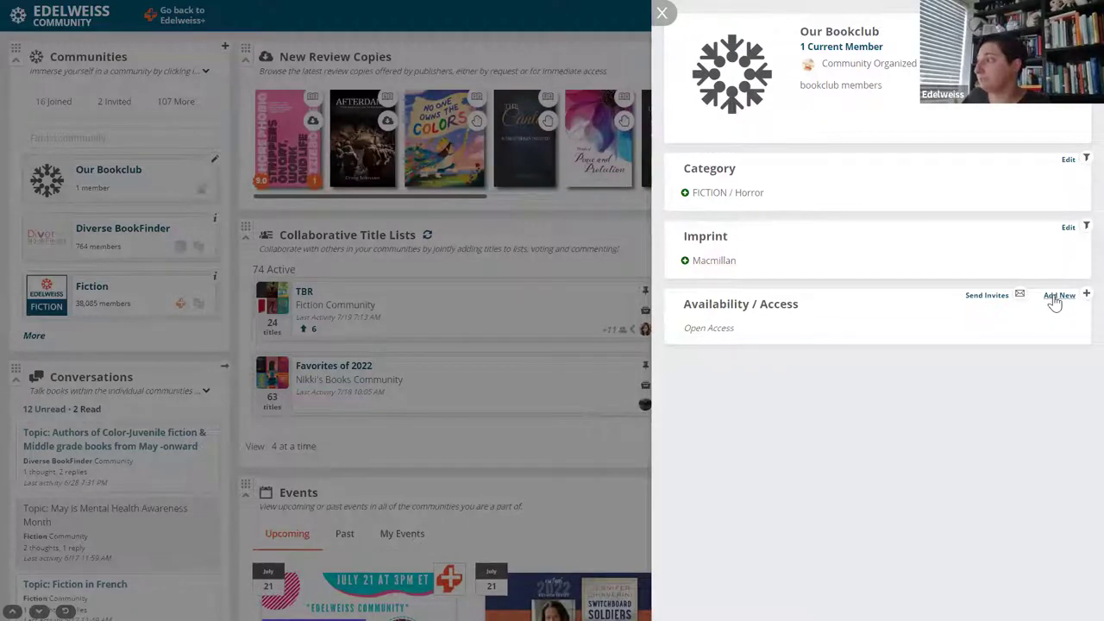
Search Registered Users by the member's name and add the matching user to Our Bookclub's access list.
left_click(1057, 295)
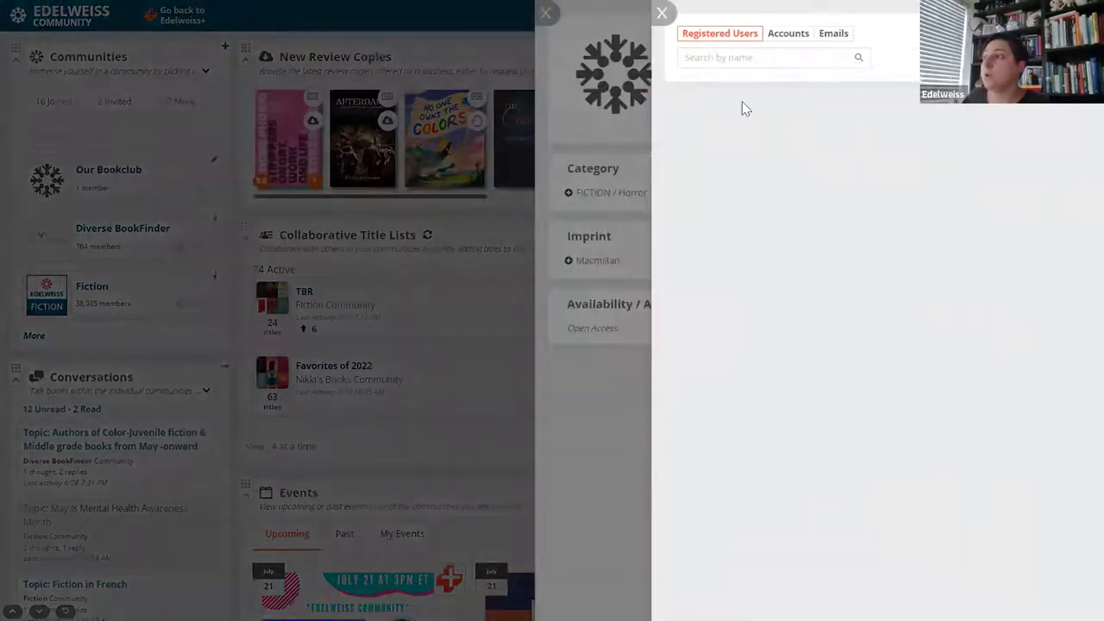
left_click(712, 57)
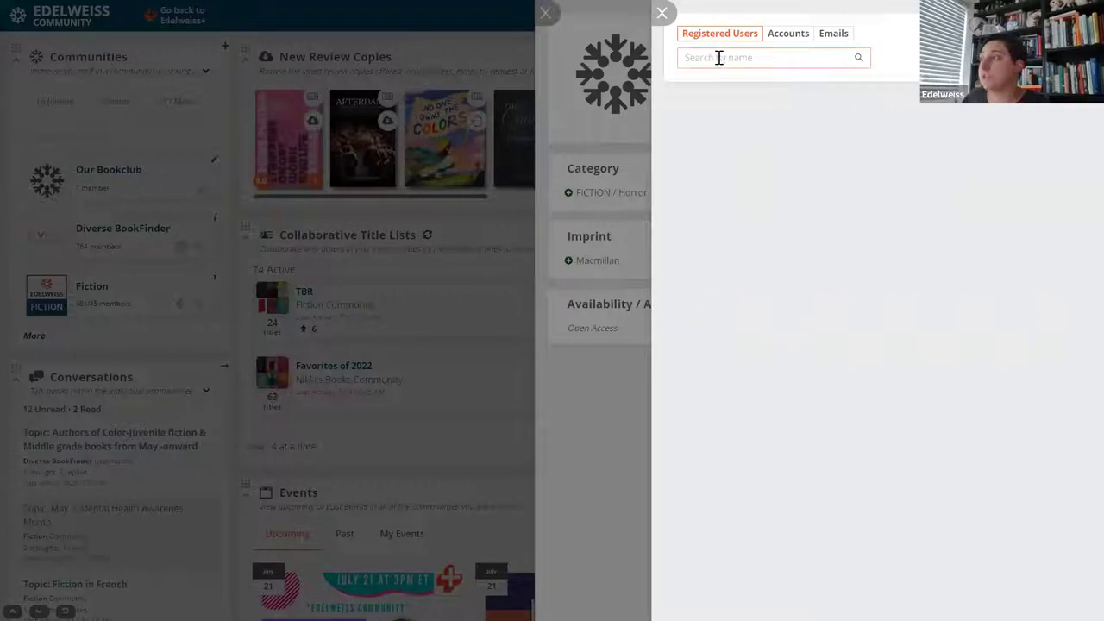
left_click(914, 102)
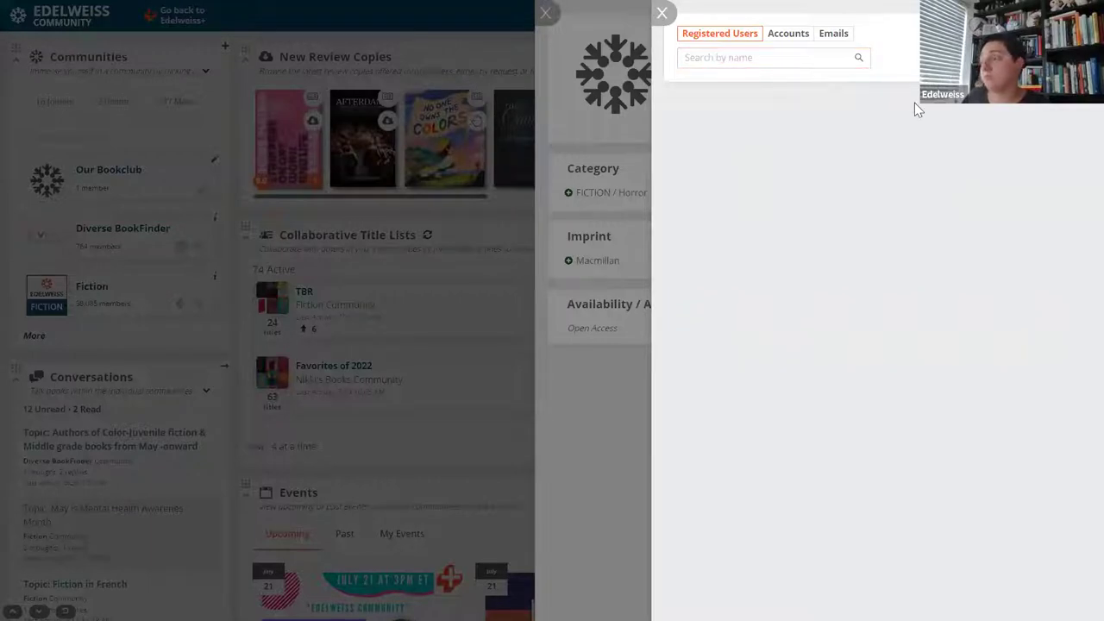
left_click(759, 57)
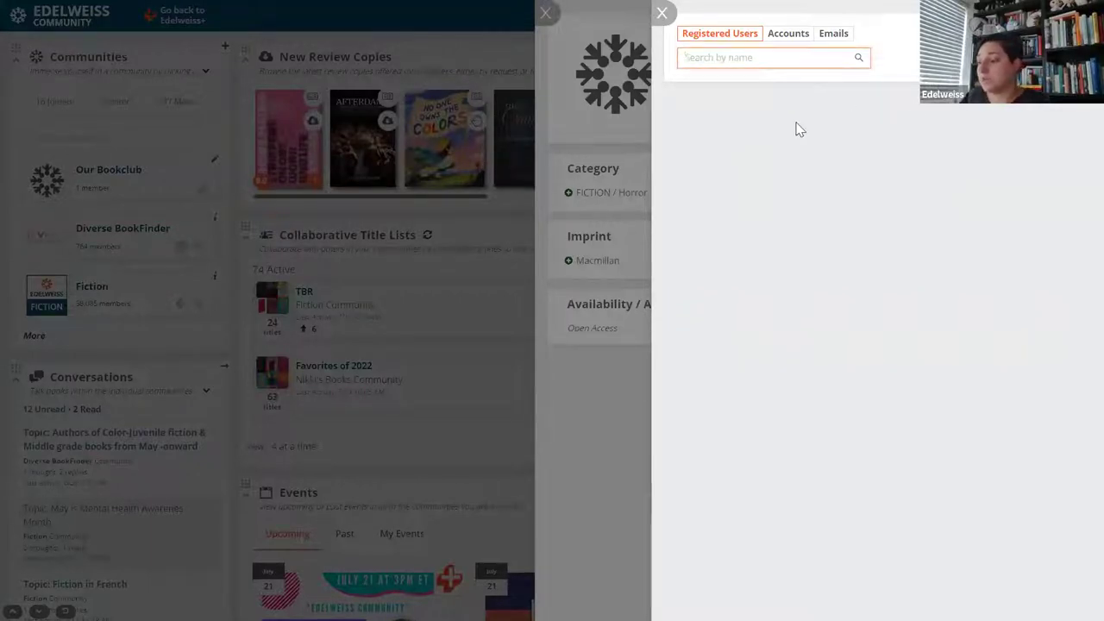
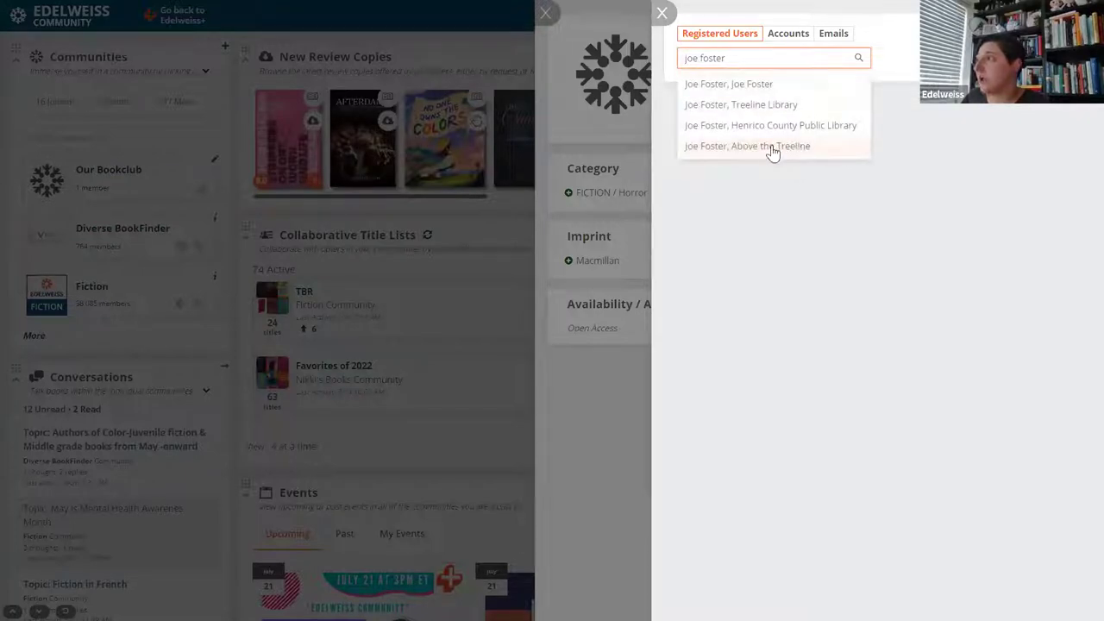
left_click(766, 147)
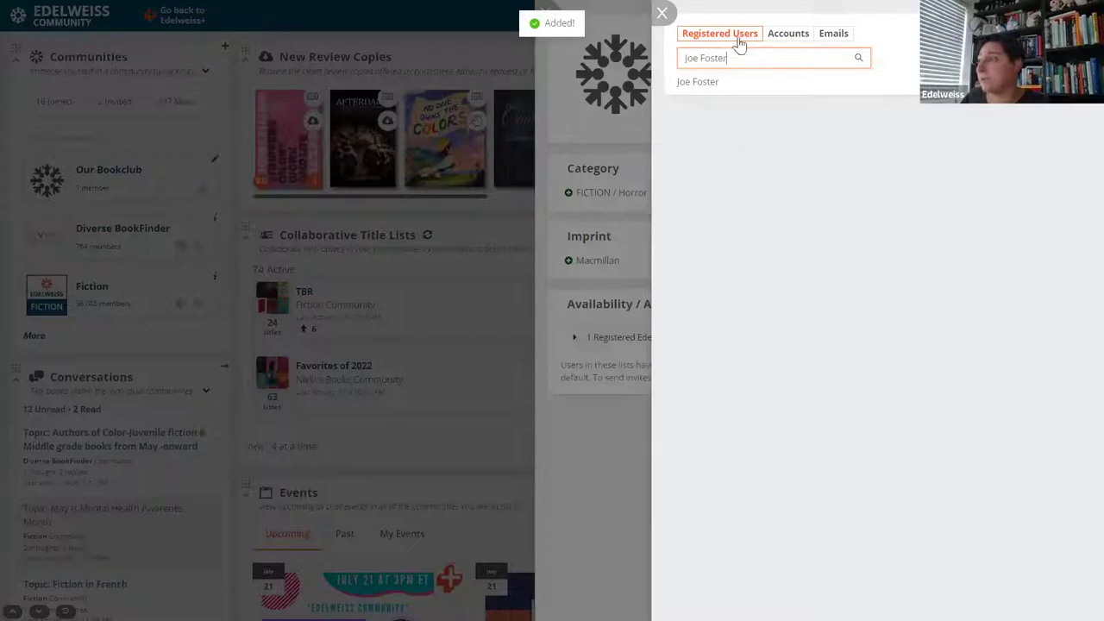
left_click(775, 38)
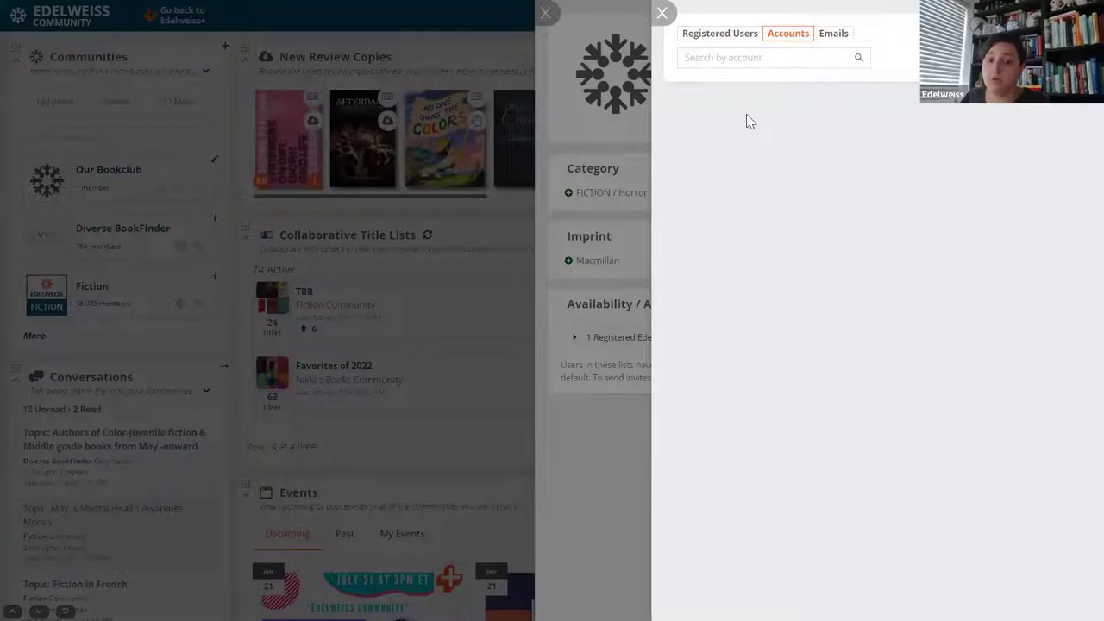
left_click(732, 57)
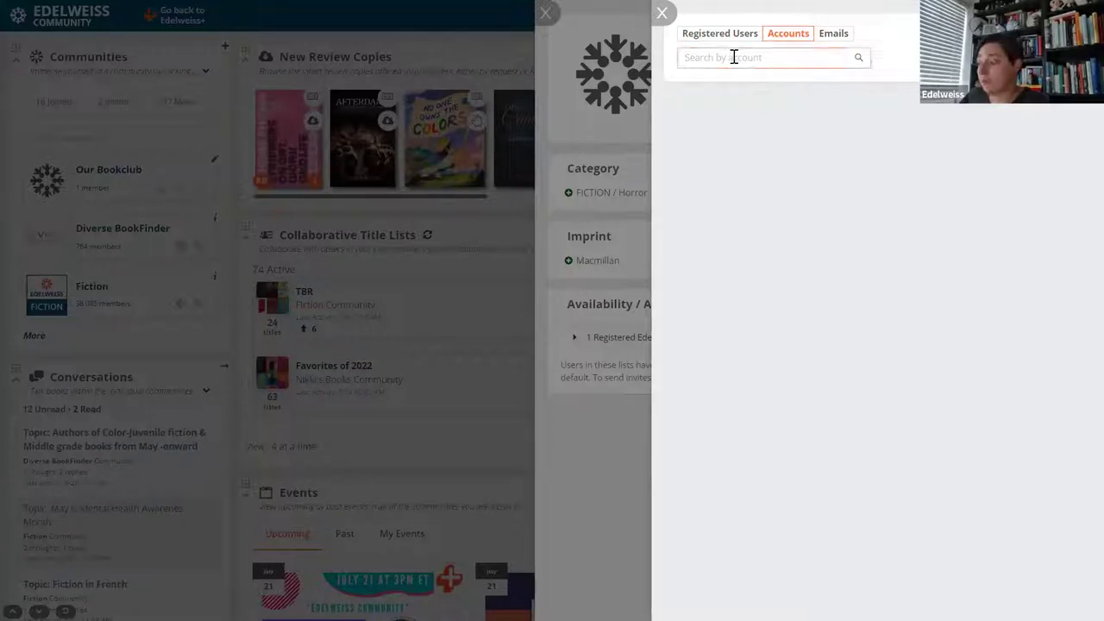
type("new york p")
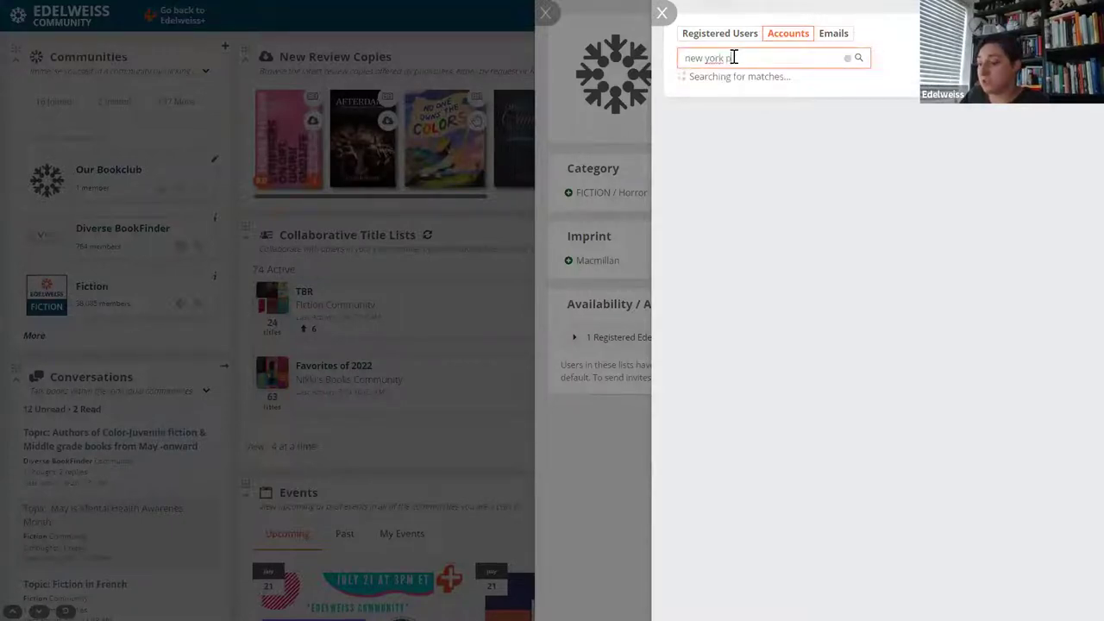
type("ublic library")
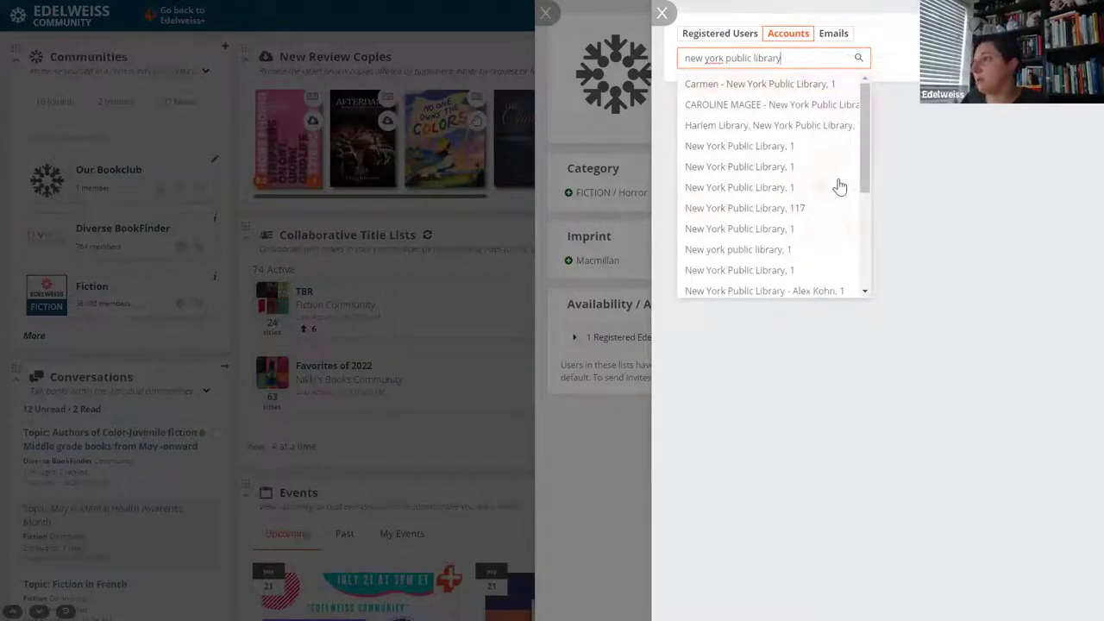
scroll(826, 238, "down", 1)
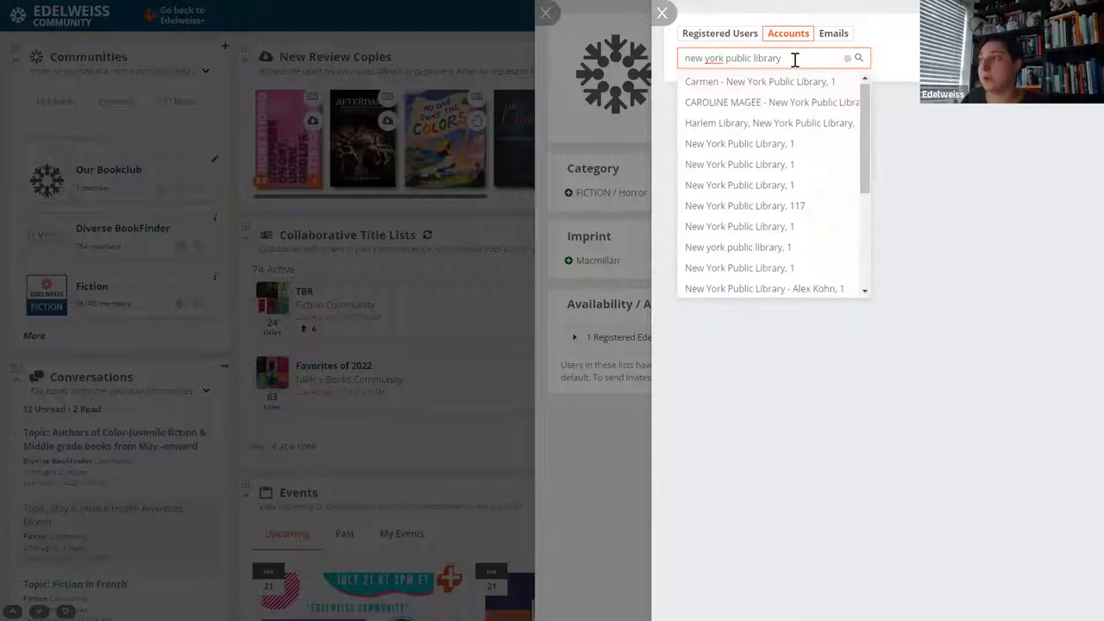
left_click_drag(783, 58, 682, 57)
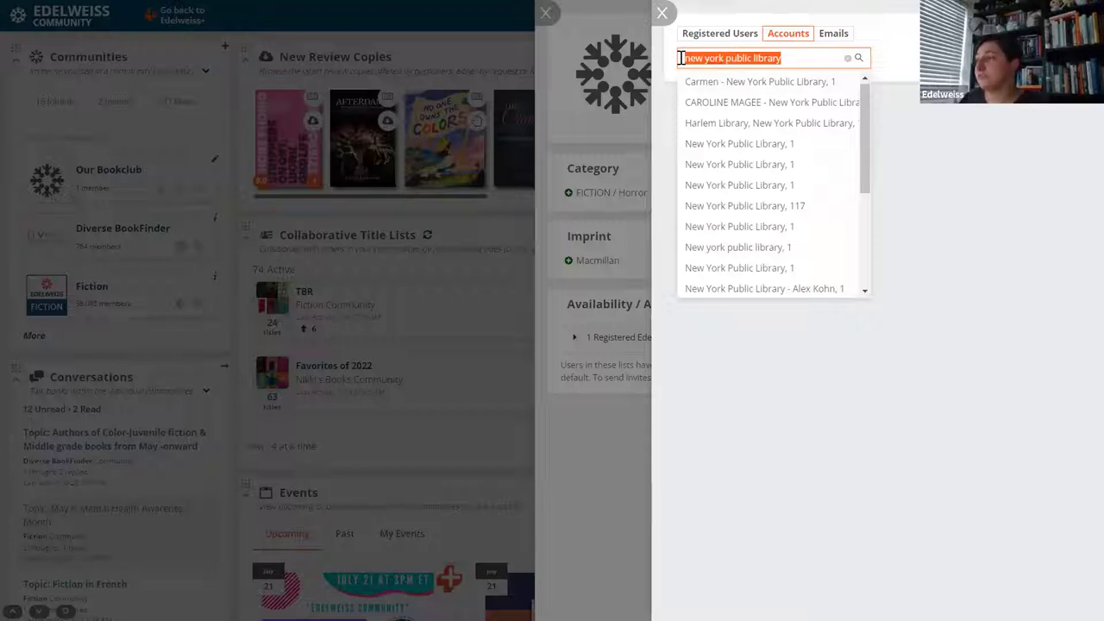
key("BackSpace")
left_click(756, 102)
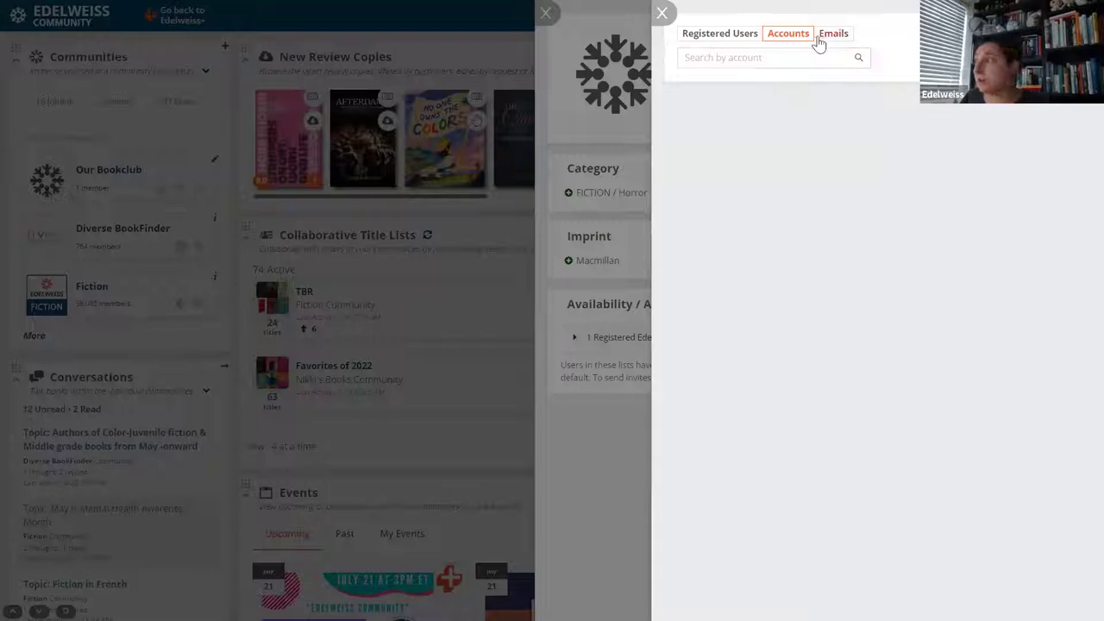
left_click(822, 36)
Add a member by their e-mail address, then close the add-members panel.
left_click(714, 110)
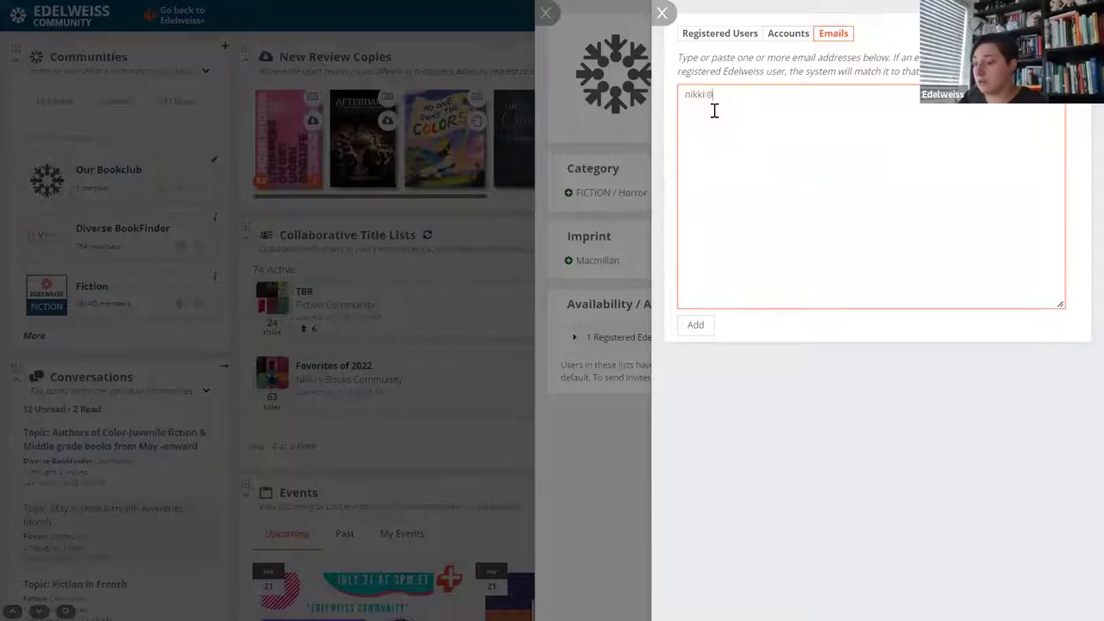
key("BackSpace")
key("BackSpace")
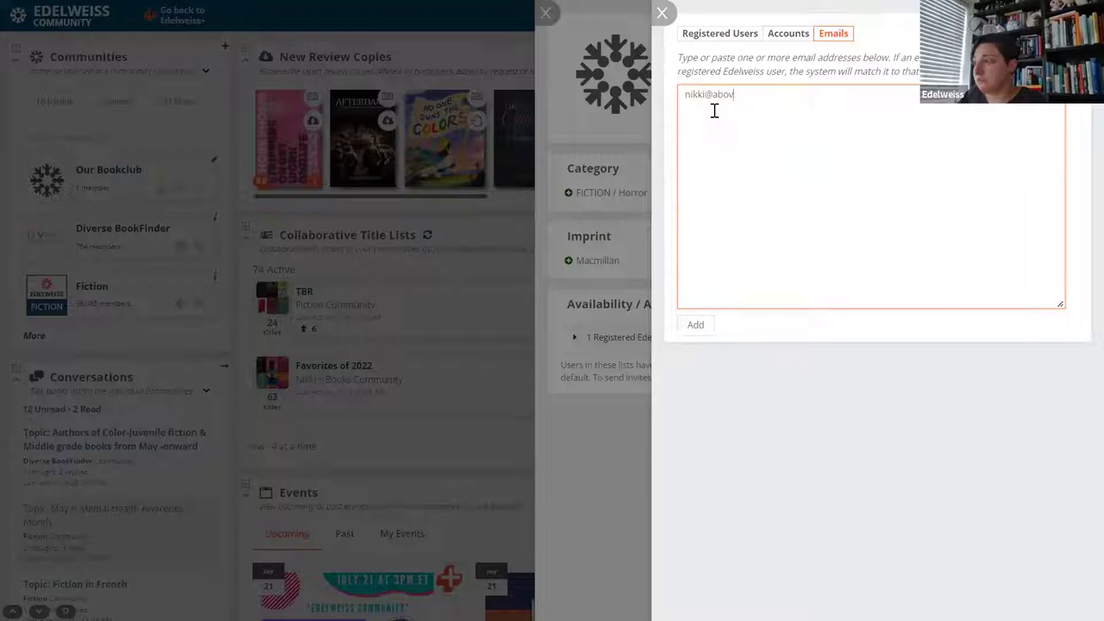
type("thetreeimn")
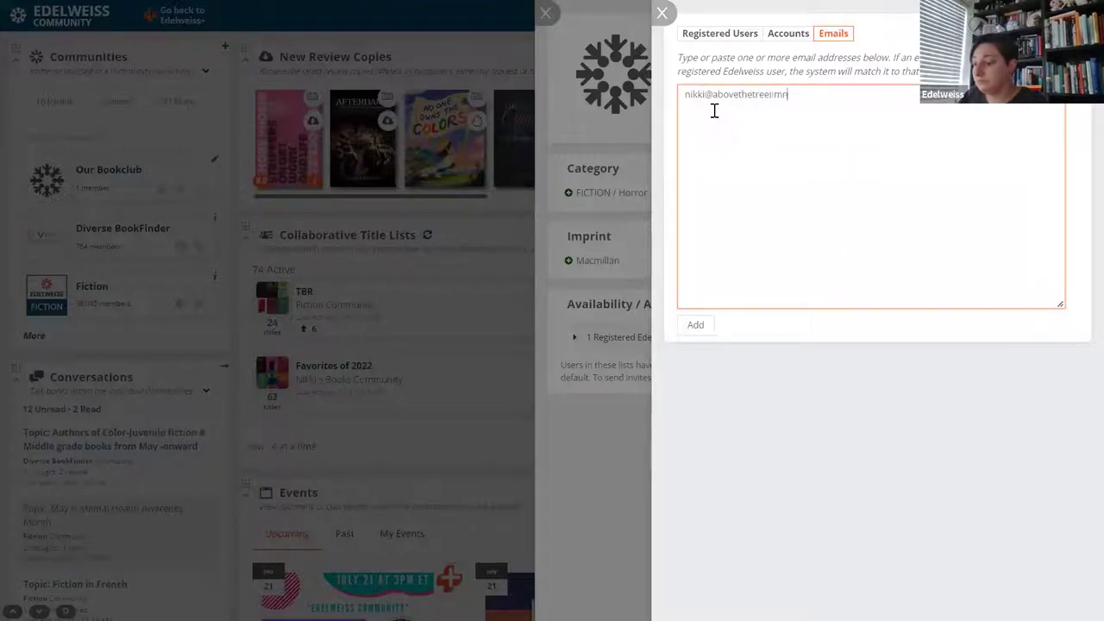
key("BackSpace")
key("BackSpace")
key("BackSpace")
type("line")
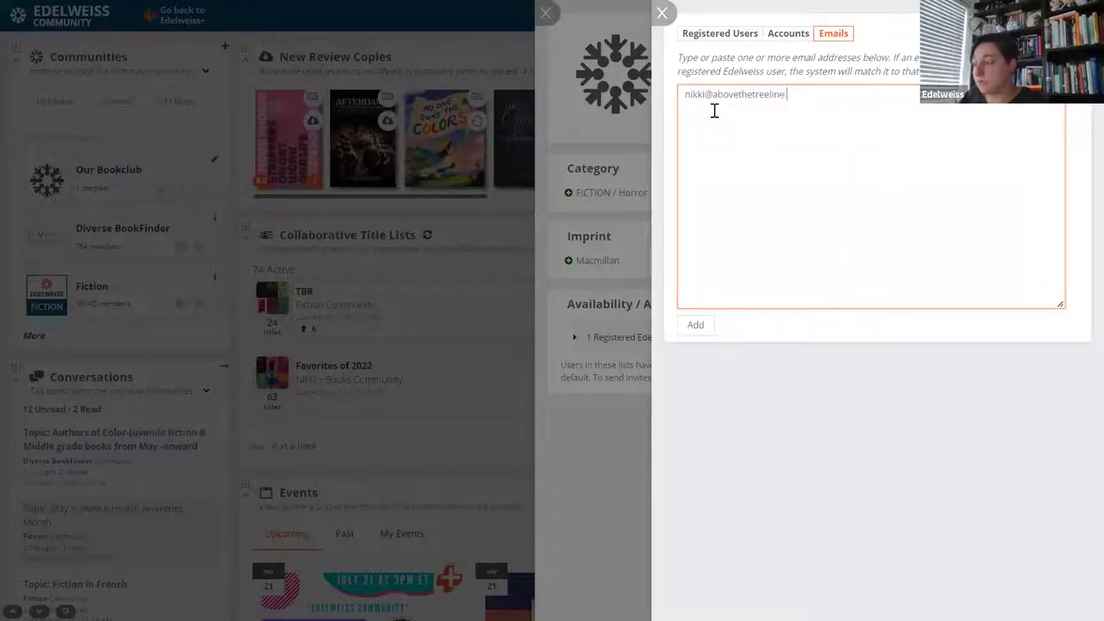
type(".com")
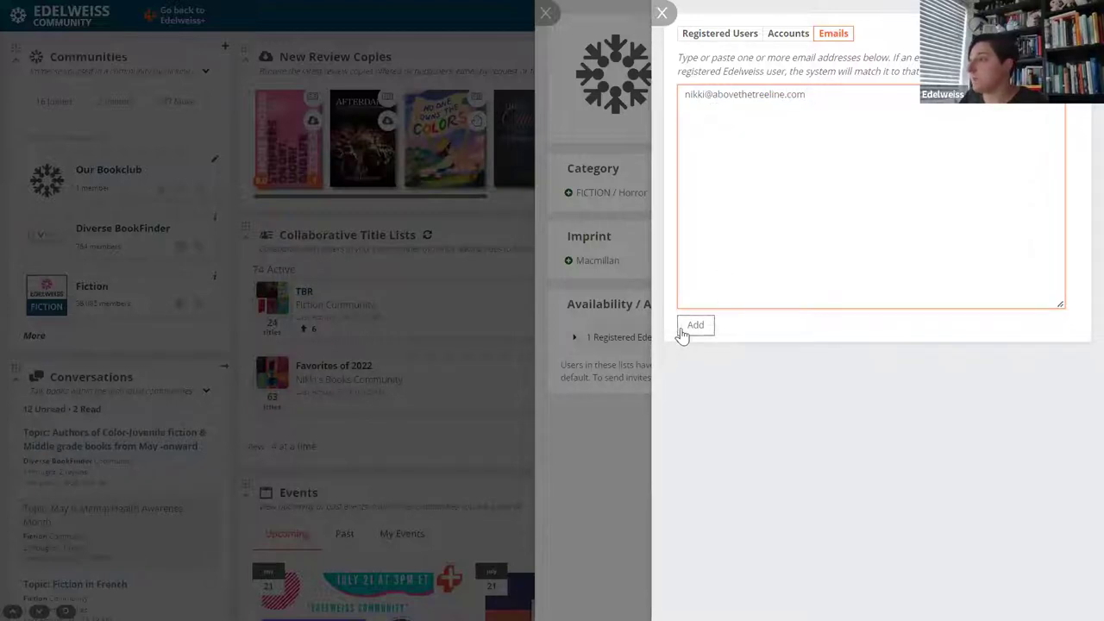
left_click(688, 329)
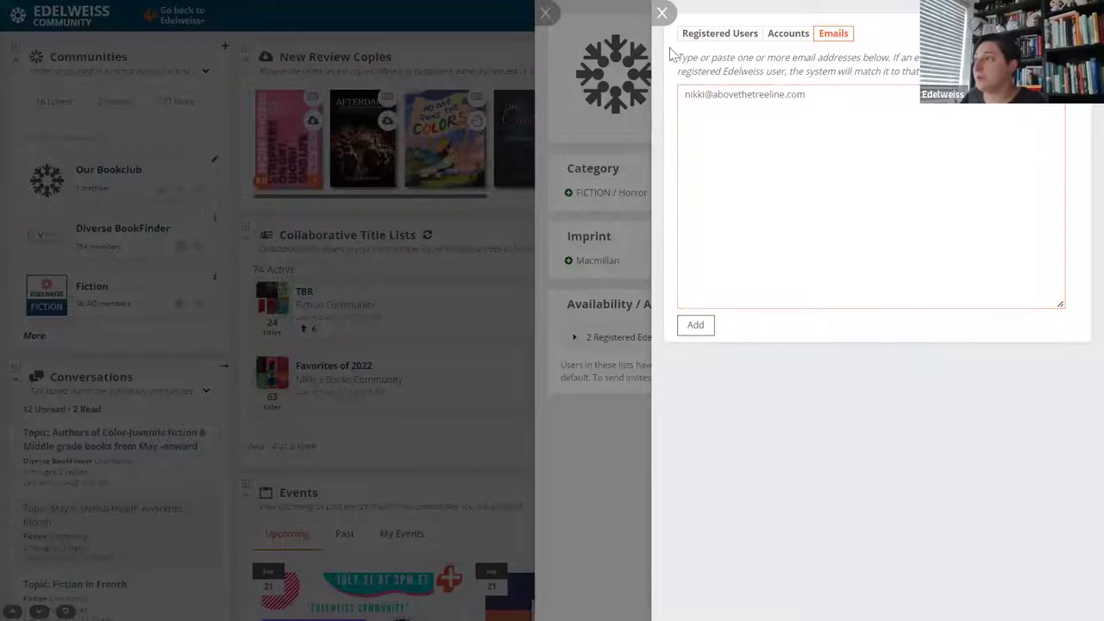
left_click(661, 13)
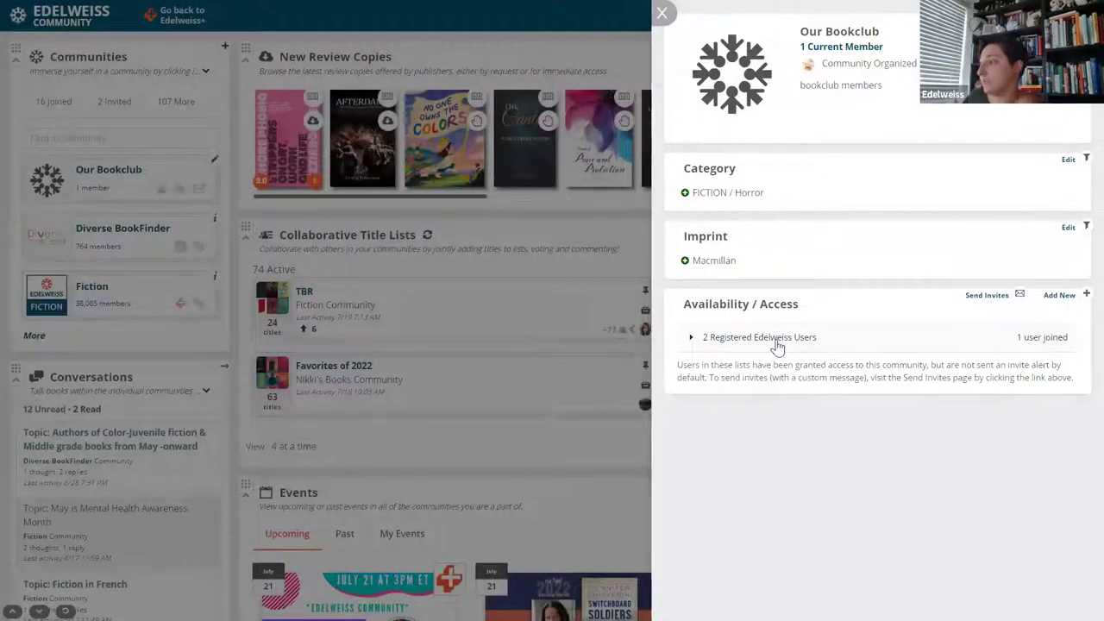
left_click(691, 339)
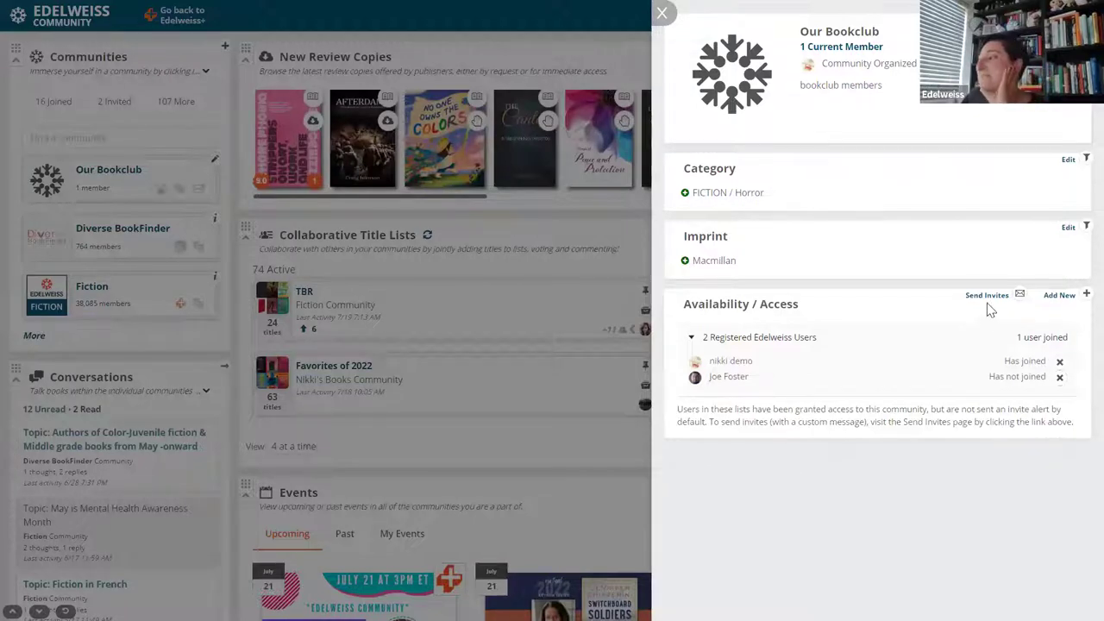
left_click(690, 339)
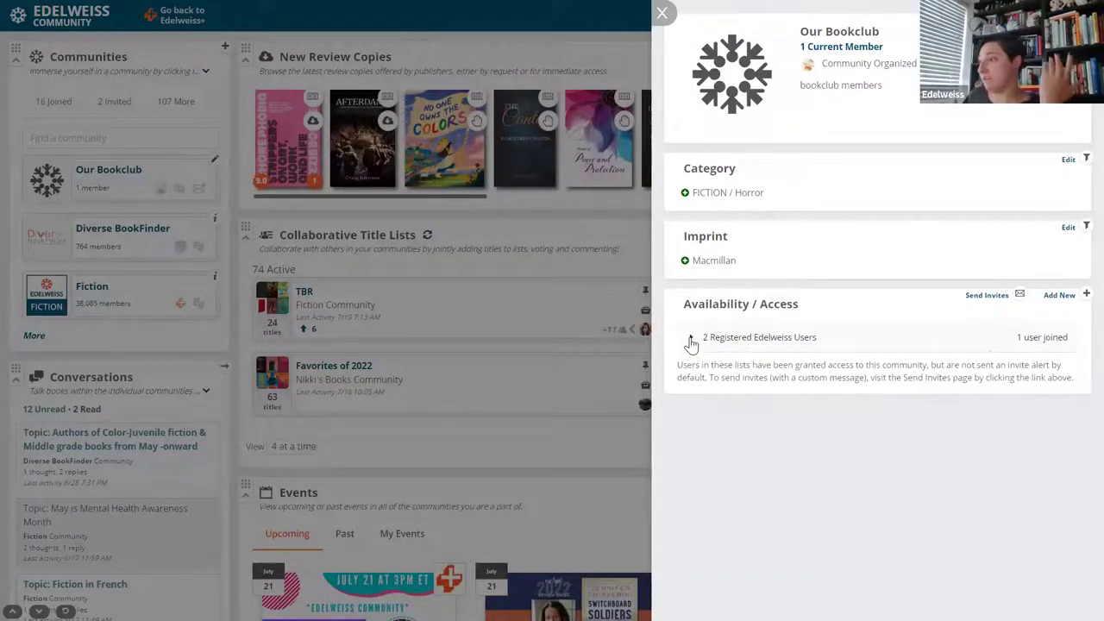
Send the first member an Our Bookclub invitation with the message 'join please'.
left_click(983, 297)
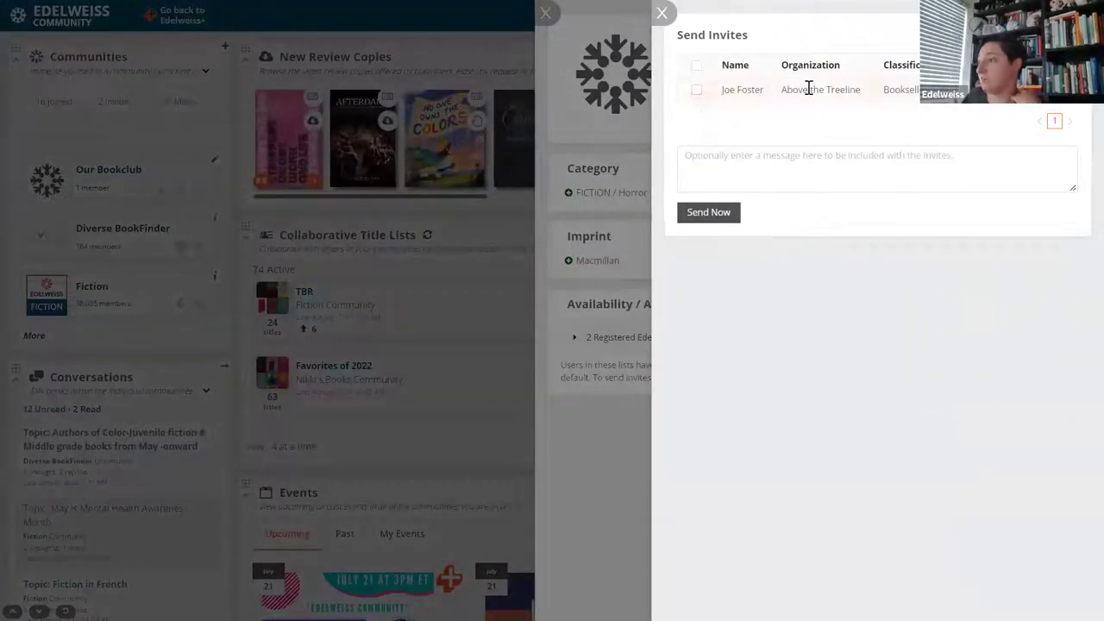
left_click(697, 91)
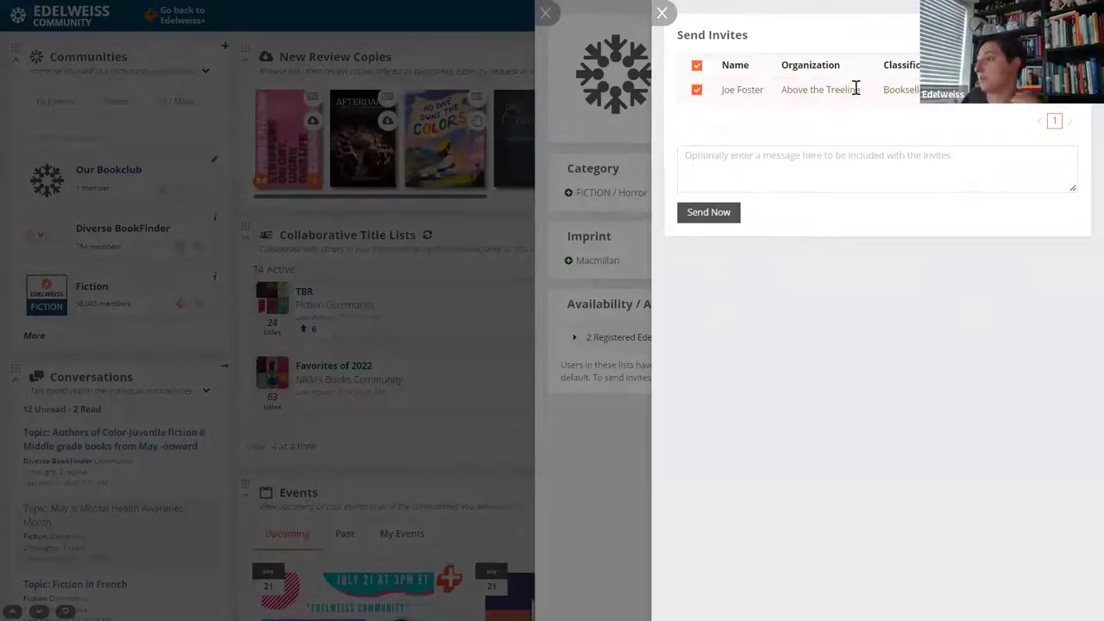
left_click(862, 153)
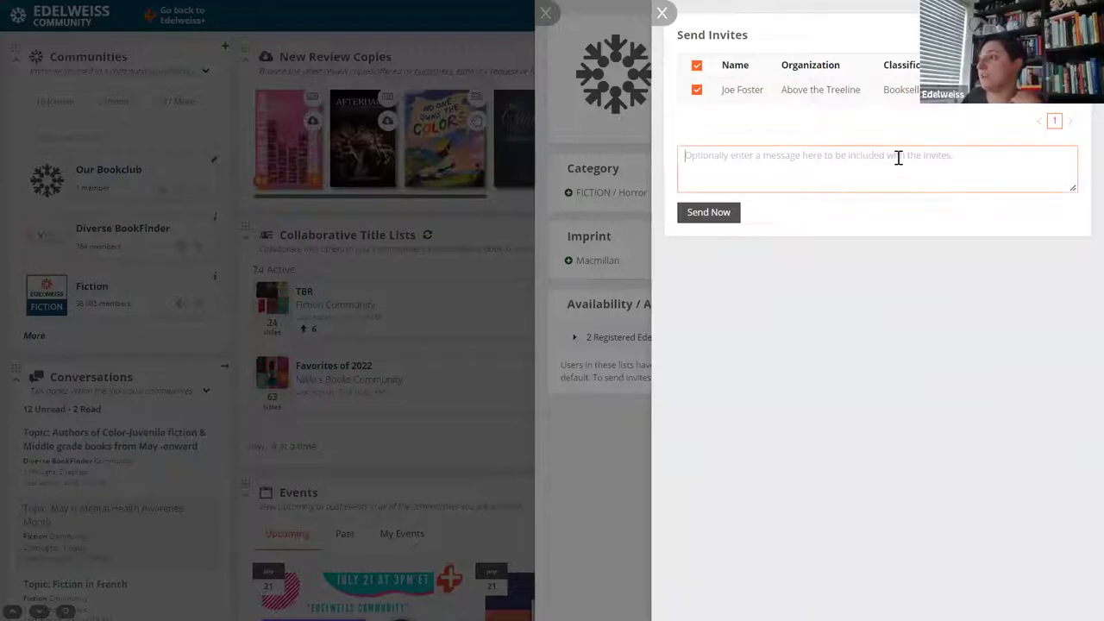
type("join ple")
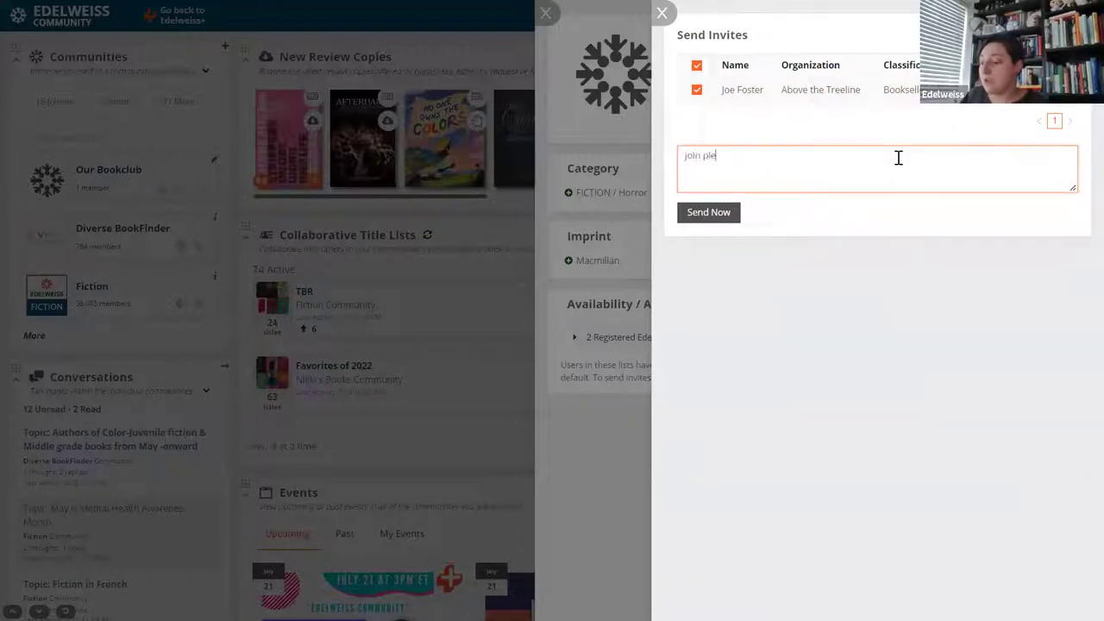
type("ase")
left_click(707, 215)
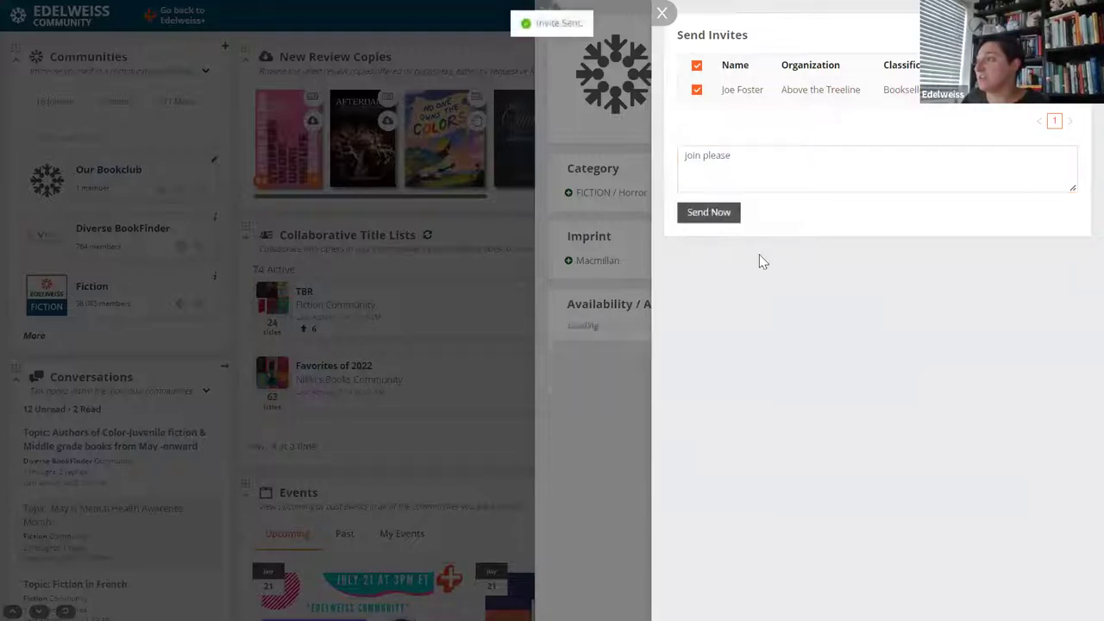
Close the invitation and community panels and reopen Our Bookclub's settings for editing.
left_click(661, 12)
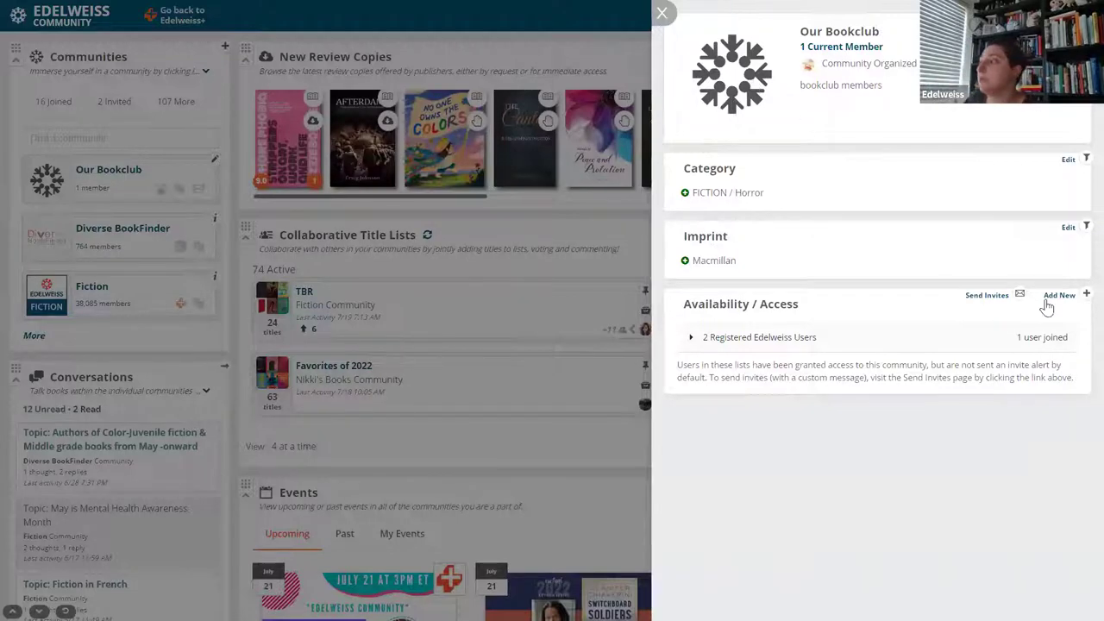
left_click(662, 12)
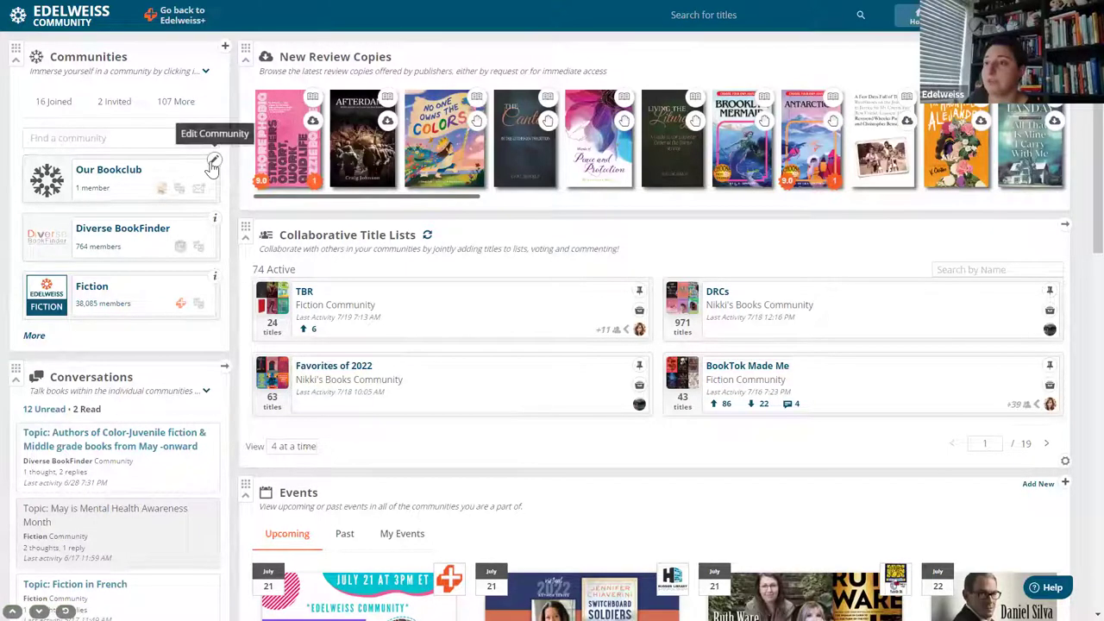
left_click(216, 164)
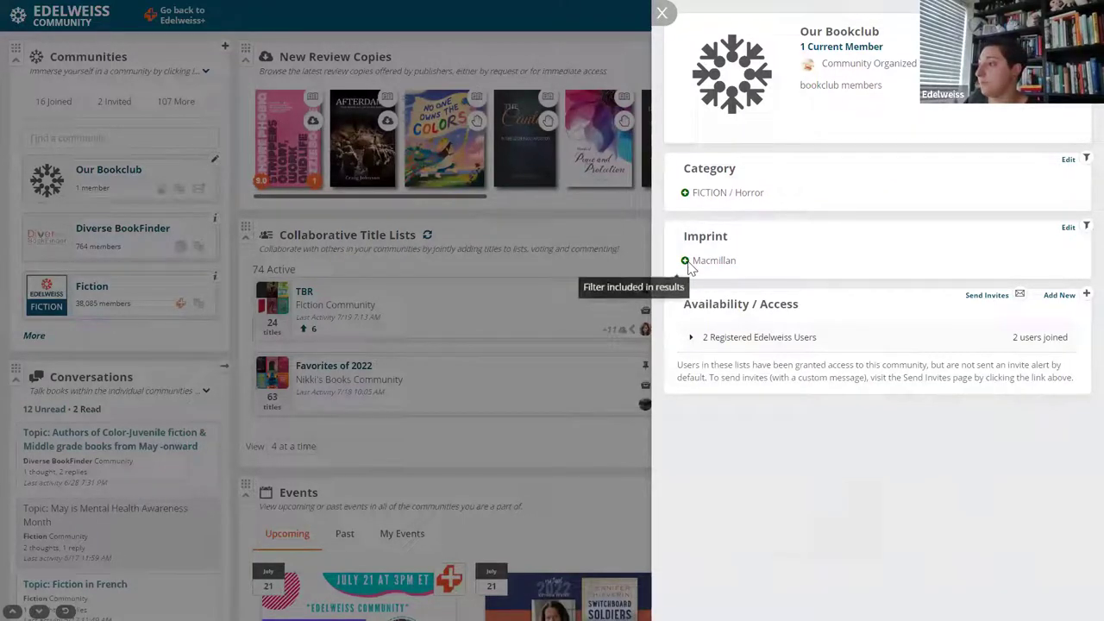
Delete the Macmillan imprint from Our Bookclub, save, and close the settings panel.
left_click(1067, 228)
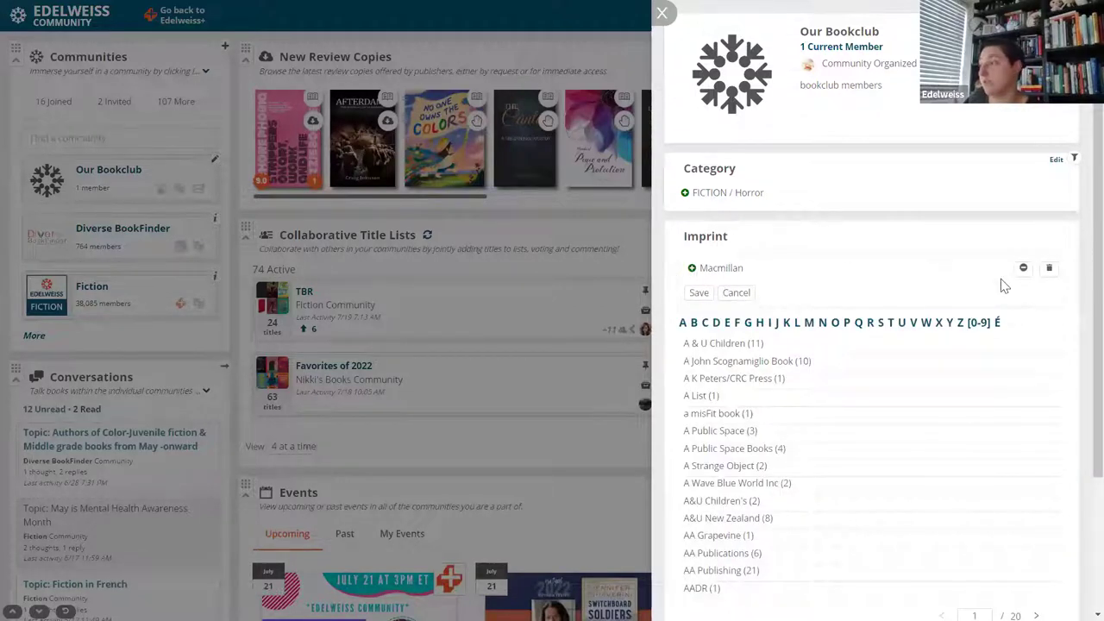
left_click(1050, 268)
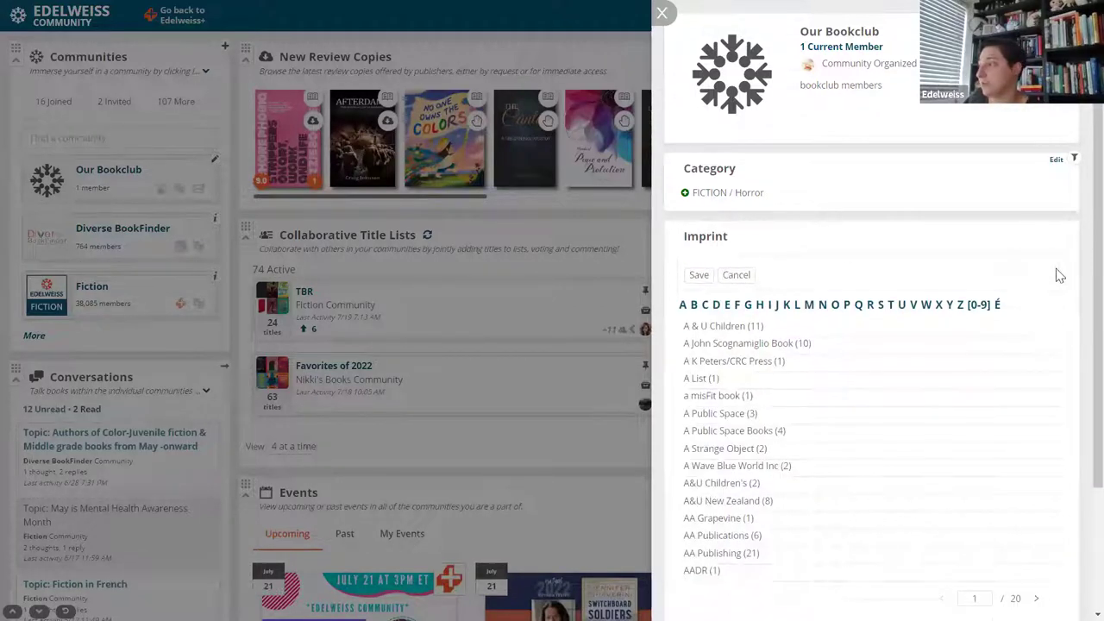
left_click(699, 276)
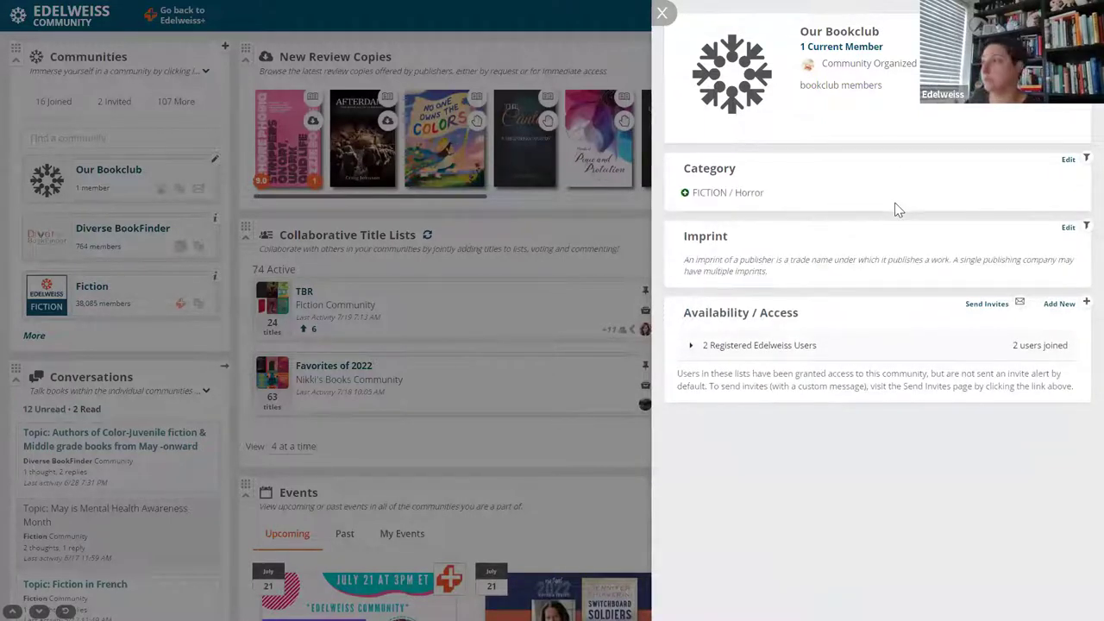
left_click(663, 12)
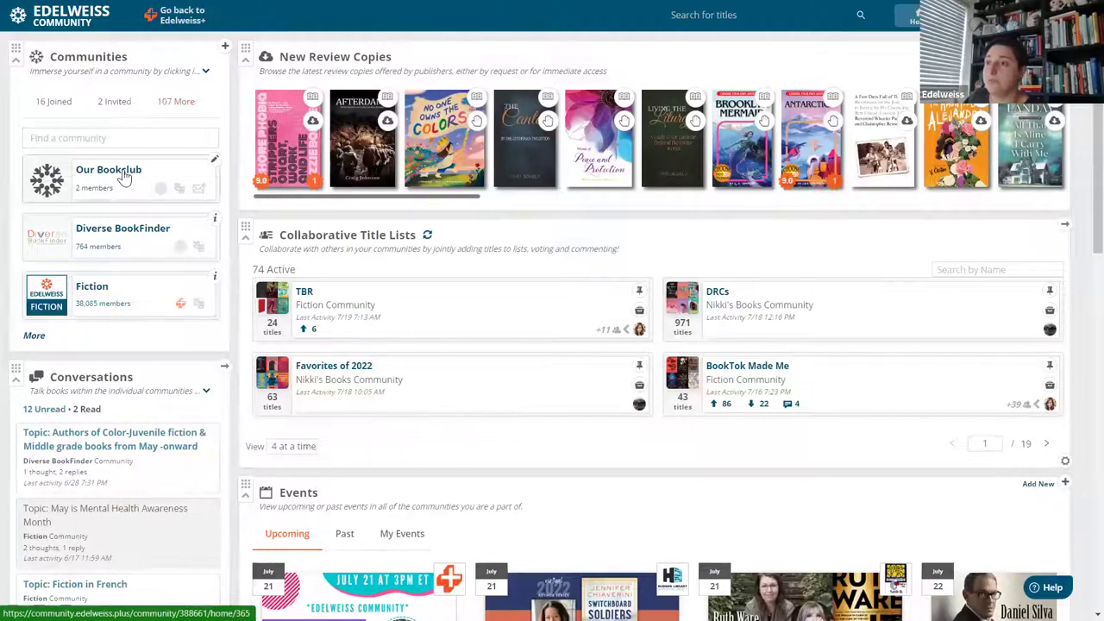
Open the Our Bookclub community hub and start a new Collaborative Title List.
left_click(125, 175)
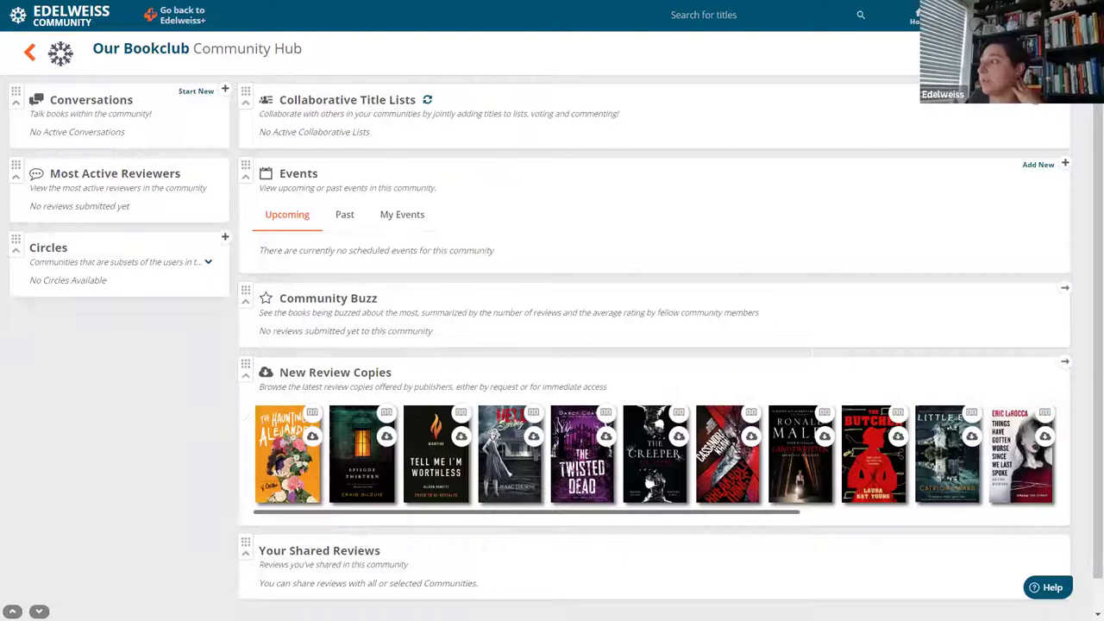
left_click(1040, 101)
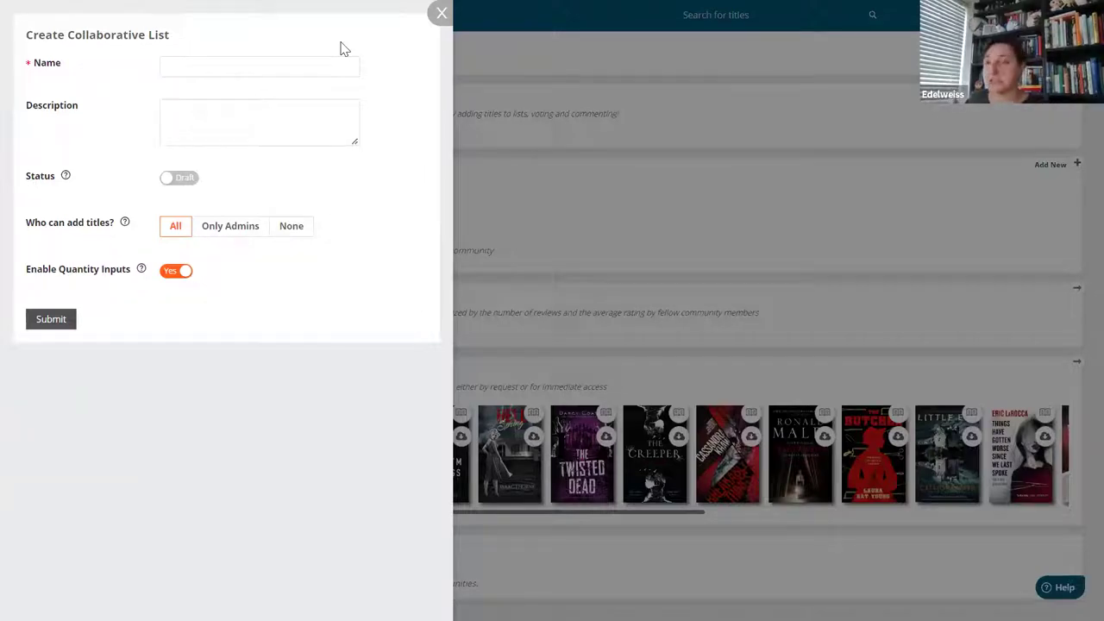
Name the list 'What we should read next', switch its status to Published, and submit it.
left_click(271, 59)
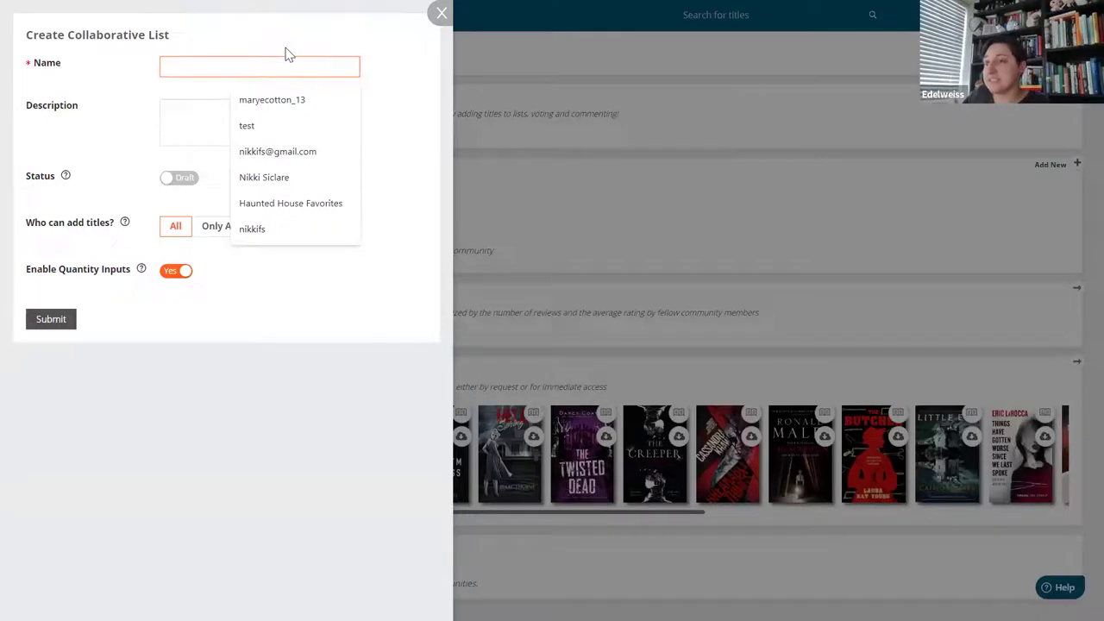
type("what")
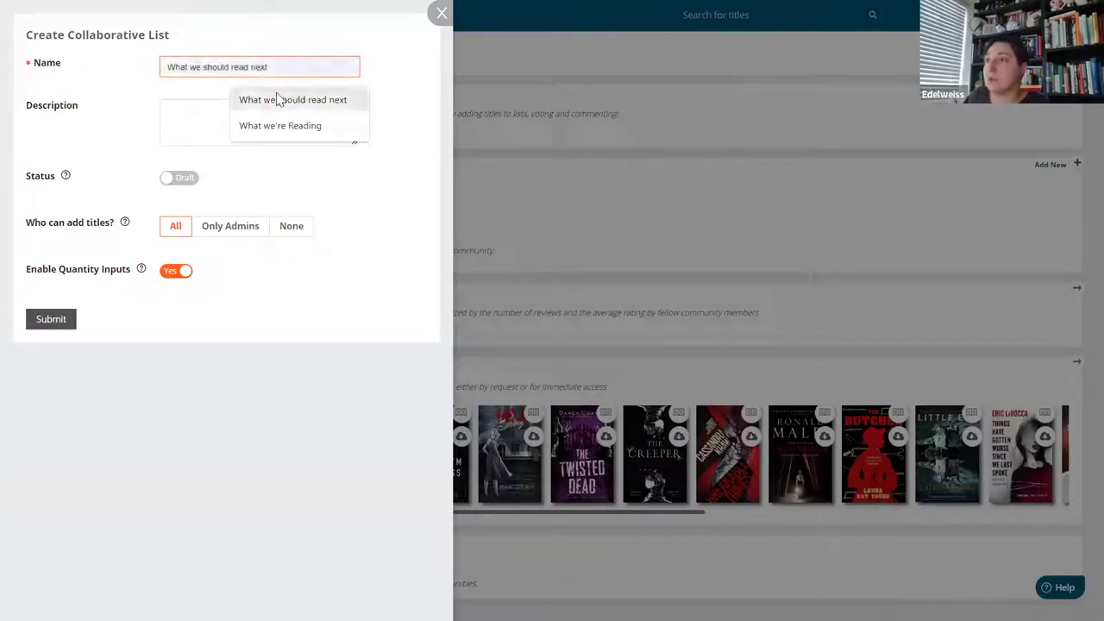
left_click(278, 99)
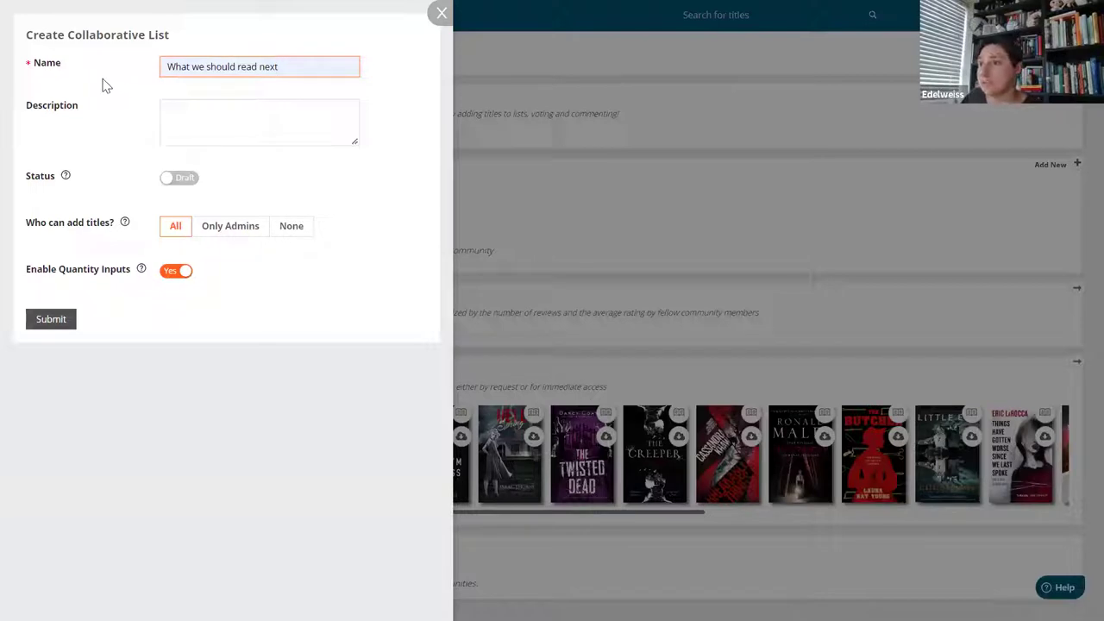
left_click(207, 121)
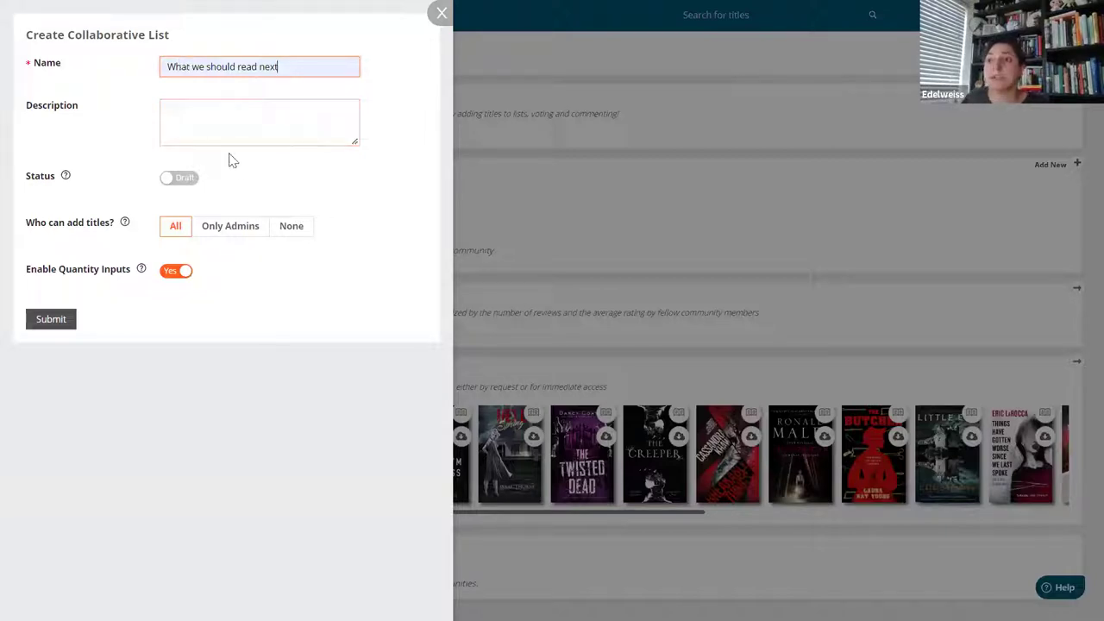
left_click(167, 183)
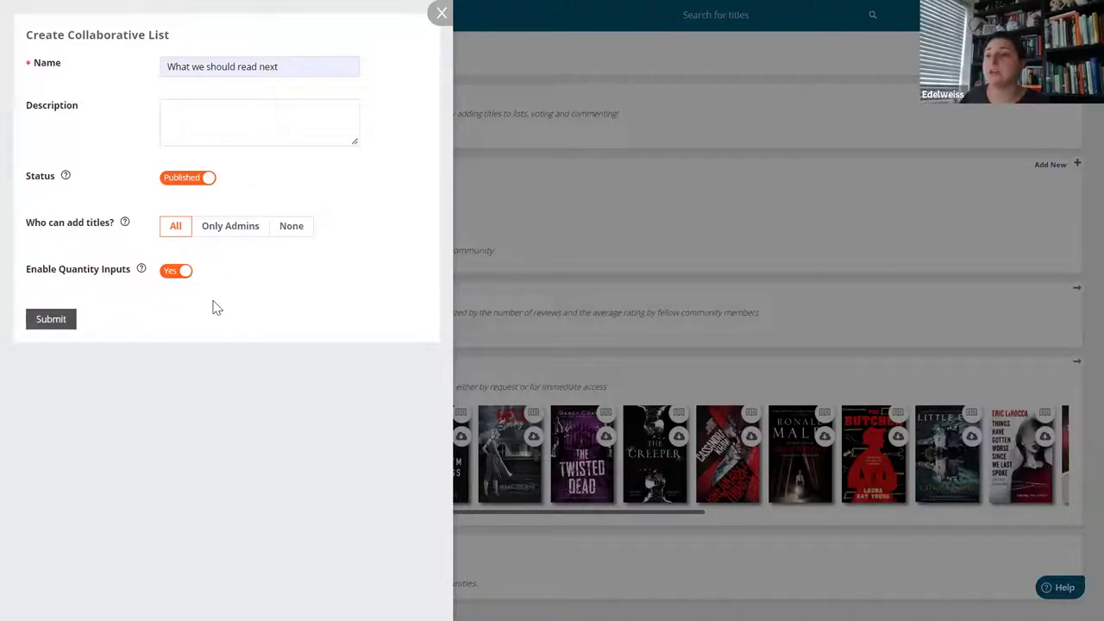
left_click(68, 322)
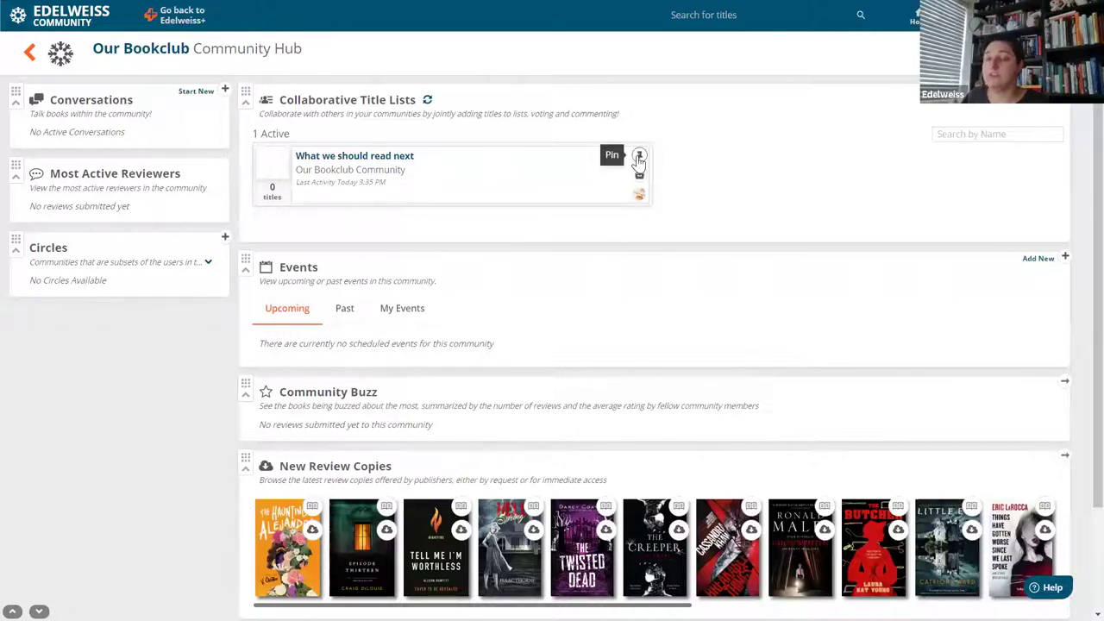
Pin the 'What we should read next' card in the hub and open the list's page.
left_click(638, 157)
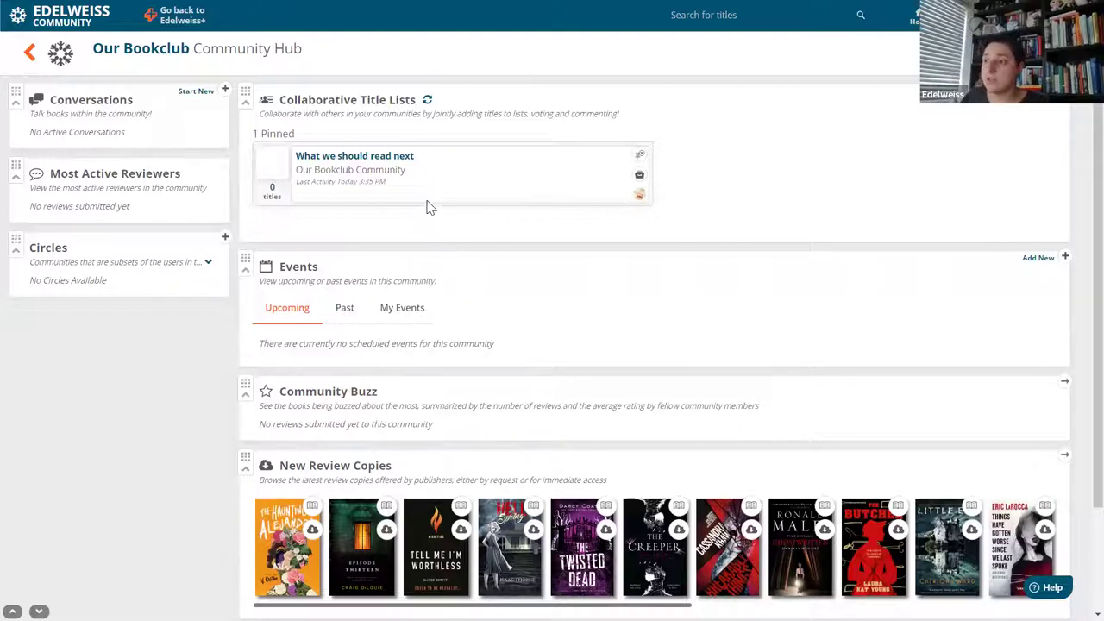
left_click(375, 162)
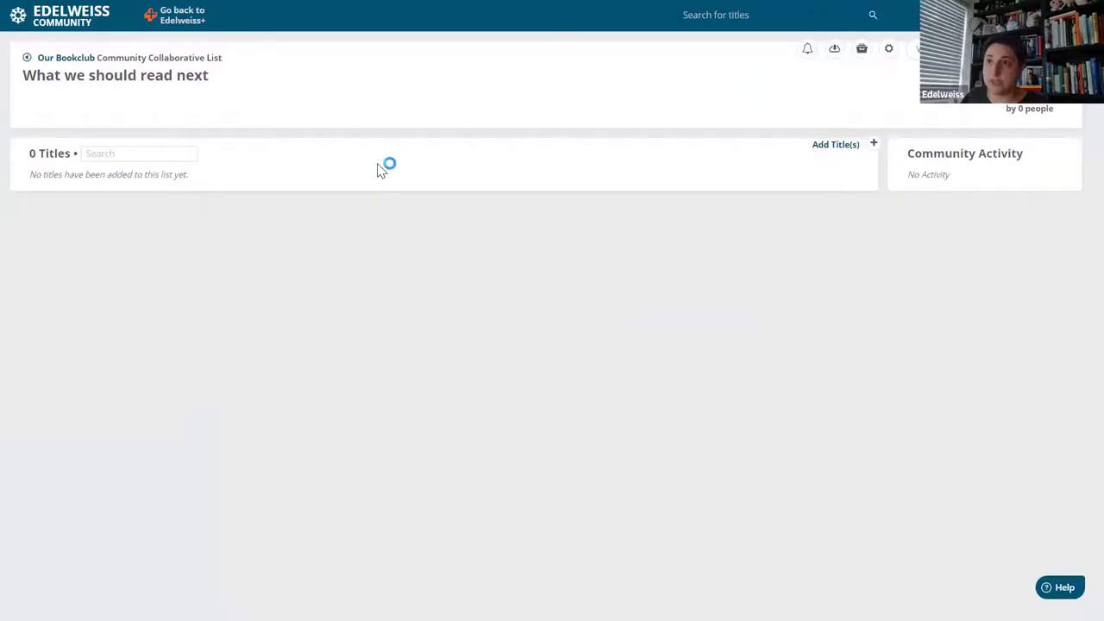
Search for 'If I Survive You', add it to the list, and accept the notification settings.
left_click(836, 147)
left_click(110, 60)
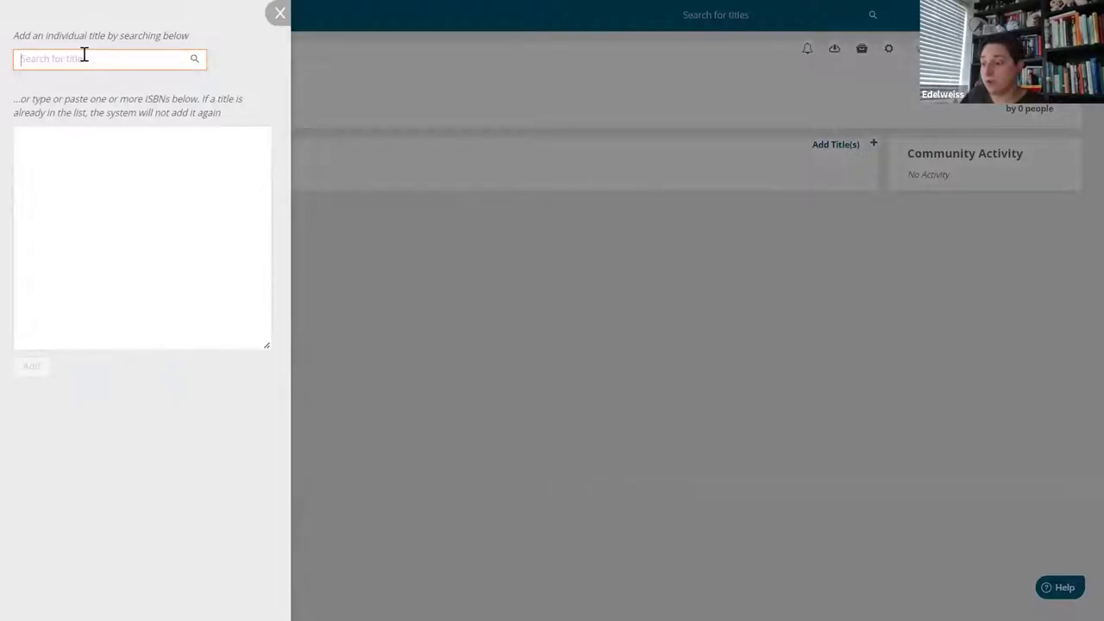
type("i fi su")
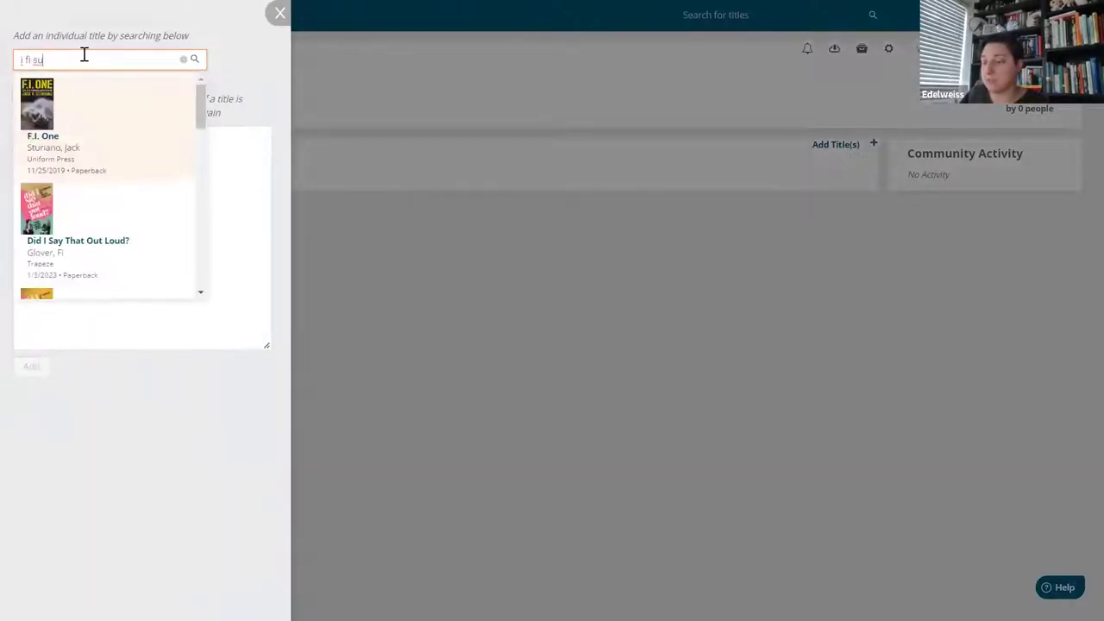
key("BackSpace")
key("BackSpace")
key("BackSpace")
key("BackSpace")
key("BackSpace")
key("BackSpace")
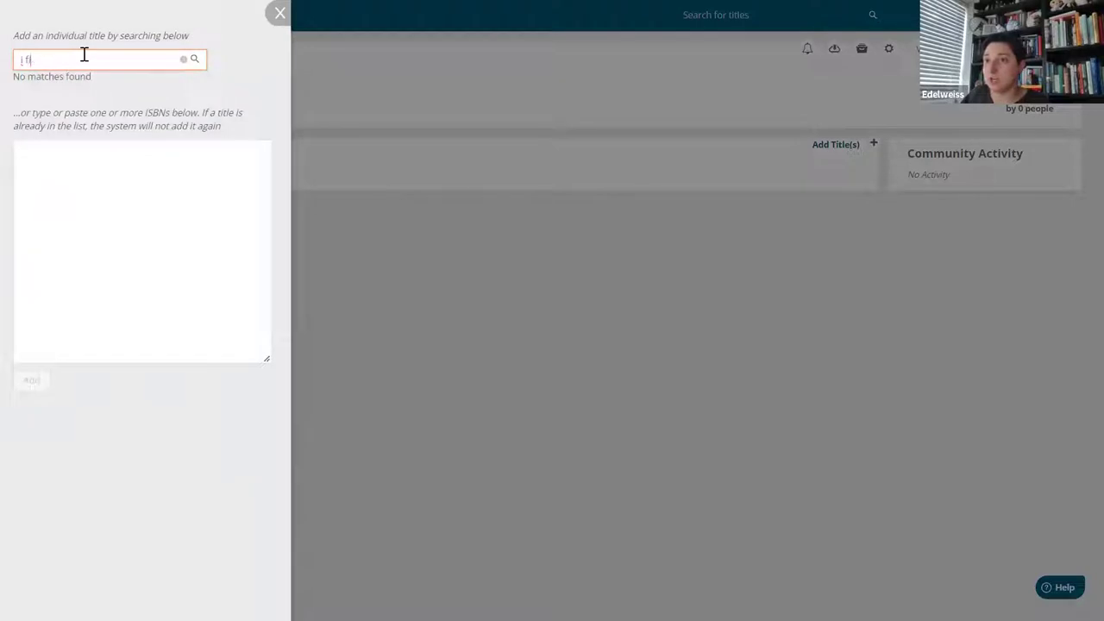
type("f i survive")
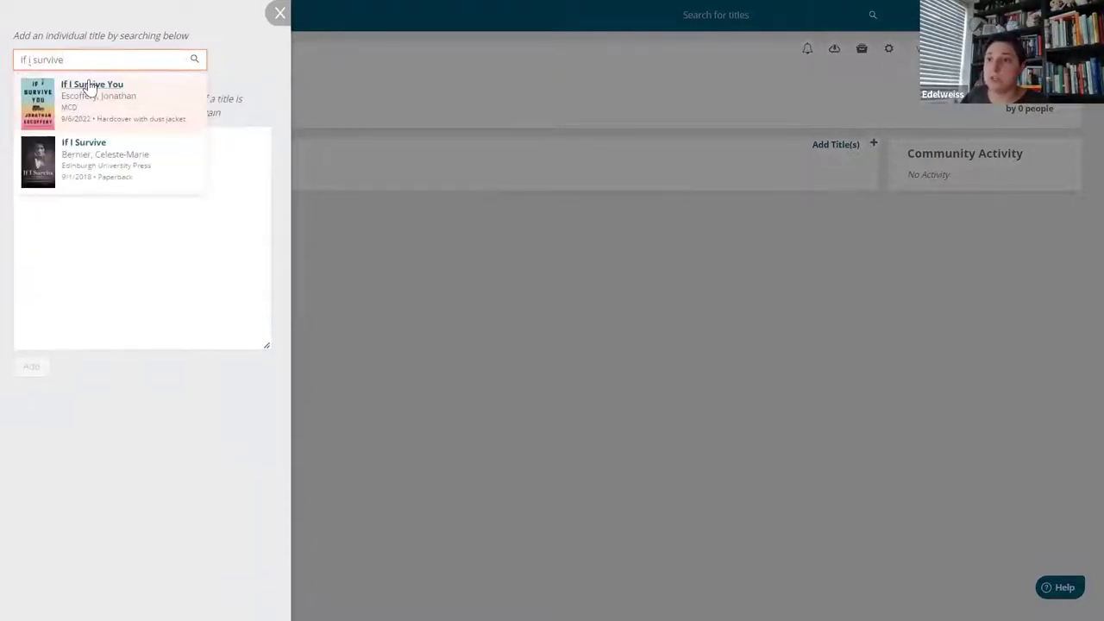
left_click(90, 88)
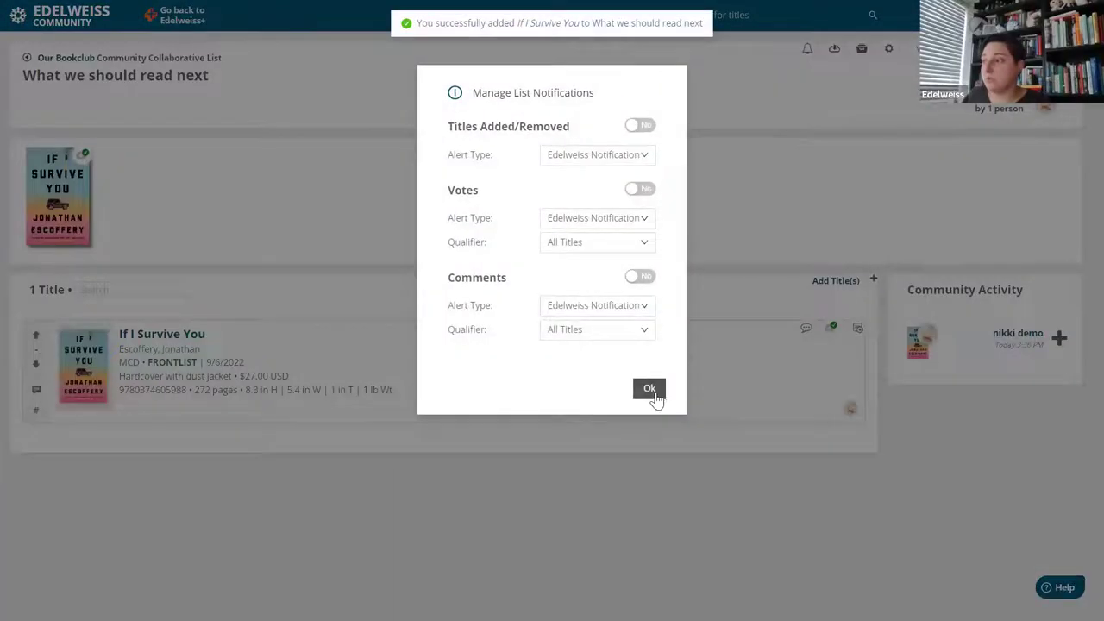
left_click(652, 391)
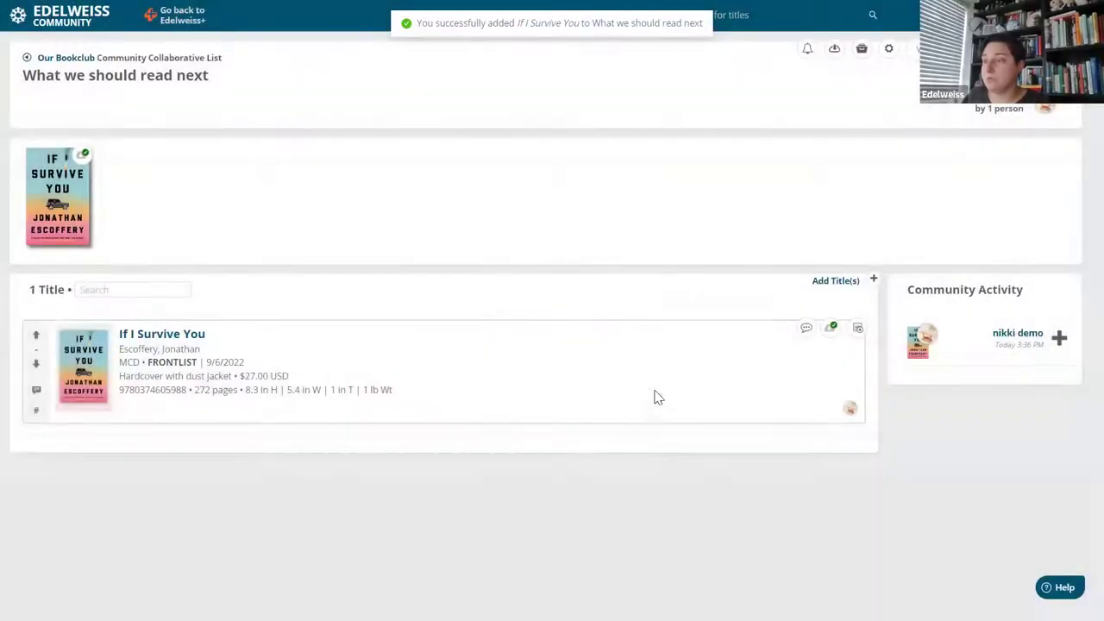
Paste four ISBNs into the Add Title(s) ISBN box, add them, and dismiss the success message.
left_click(836, 283)
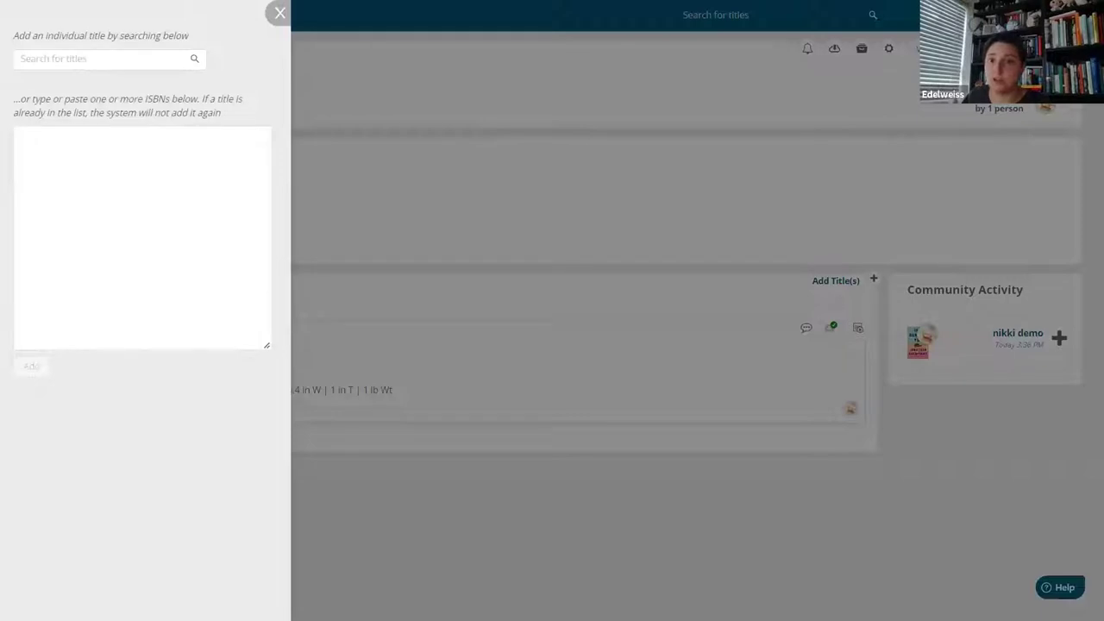
left_click(58, 132)
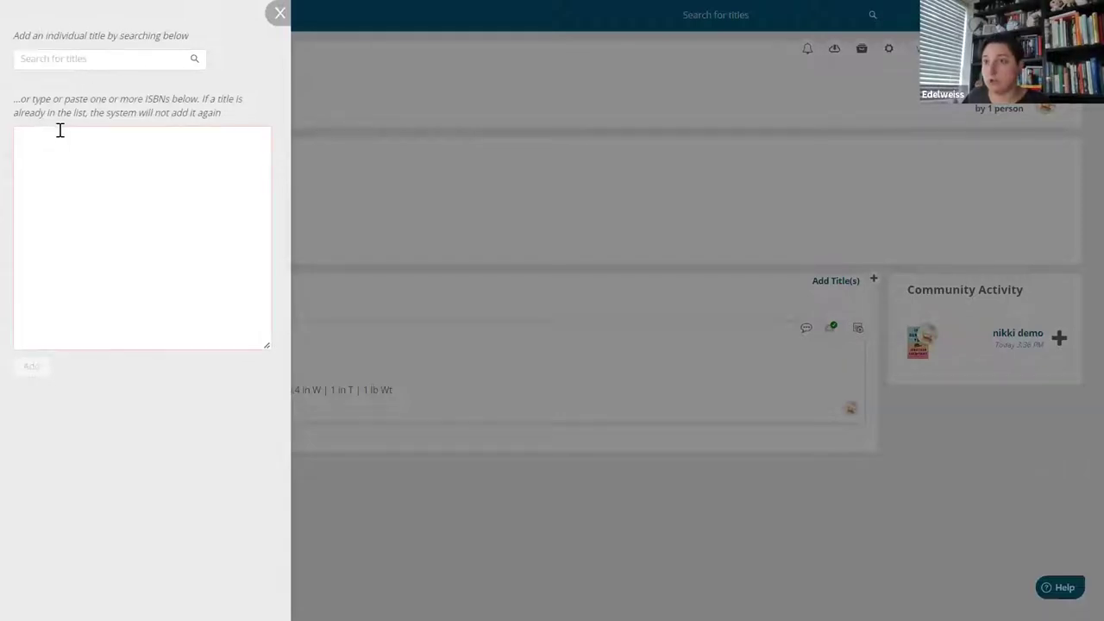
key("ctrl+v")
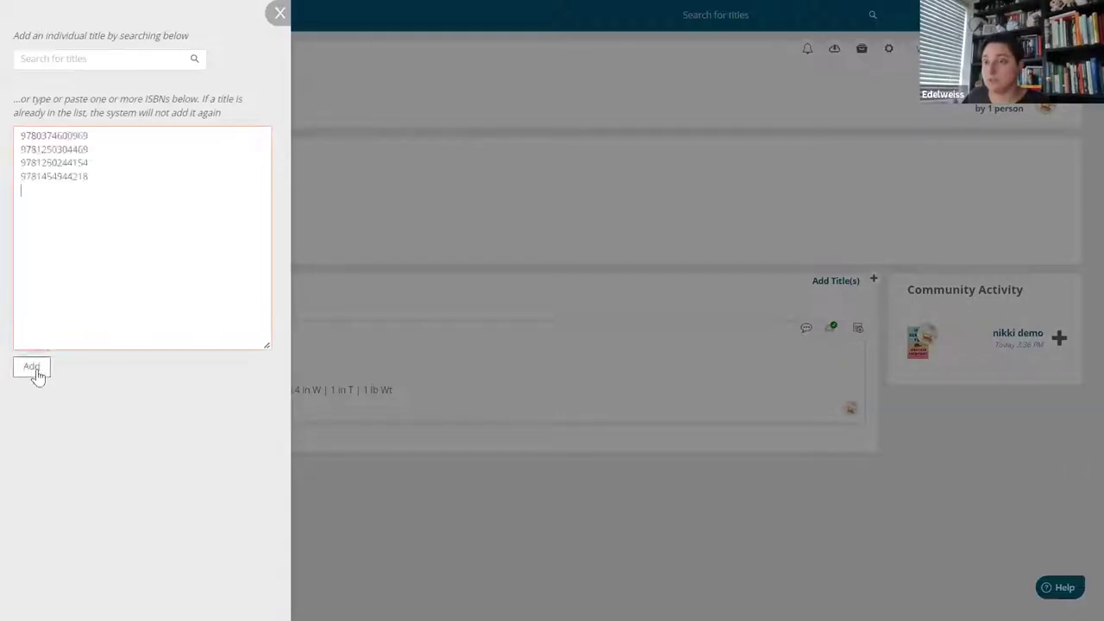
left_click(32, 368)
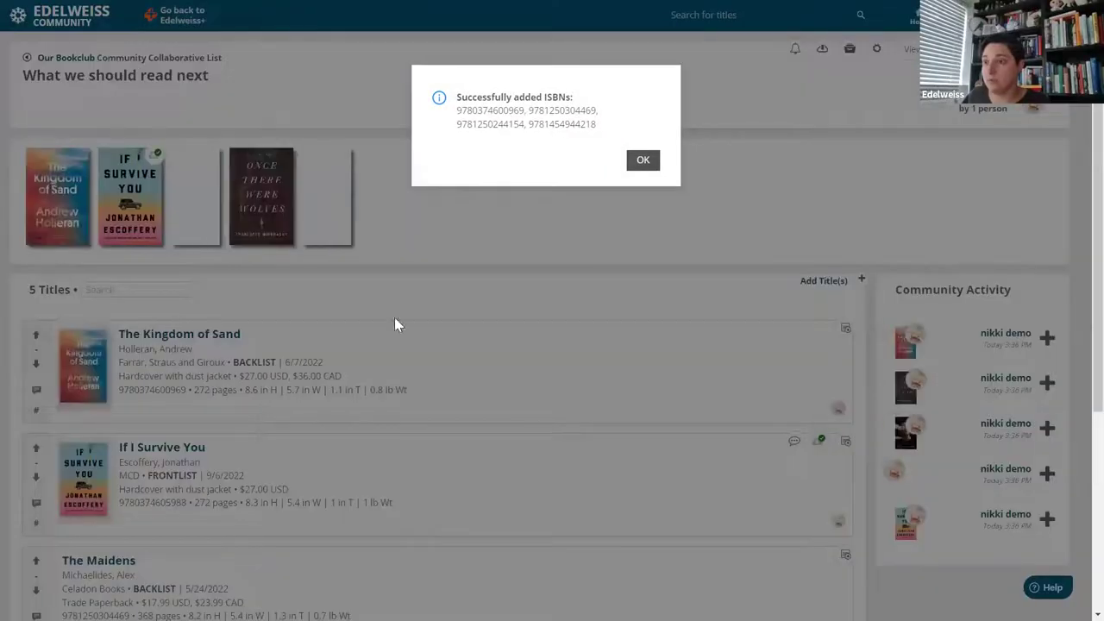
left_click(641, 162)
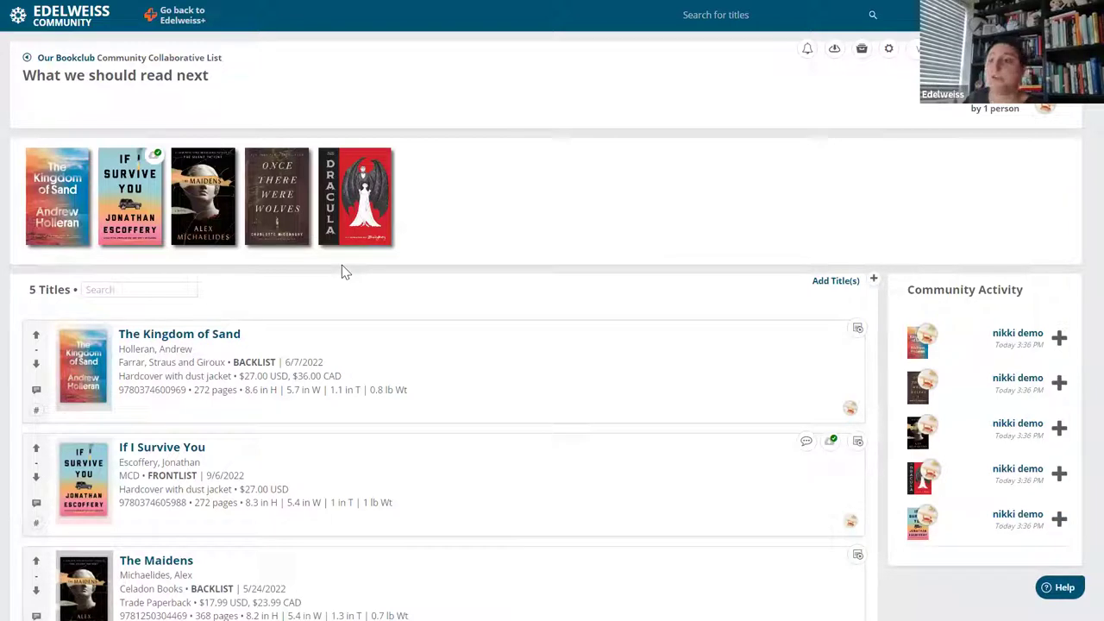
Upvote If I Survive You and open a new comment form for it.
left_click(38, 451)
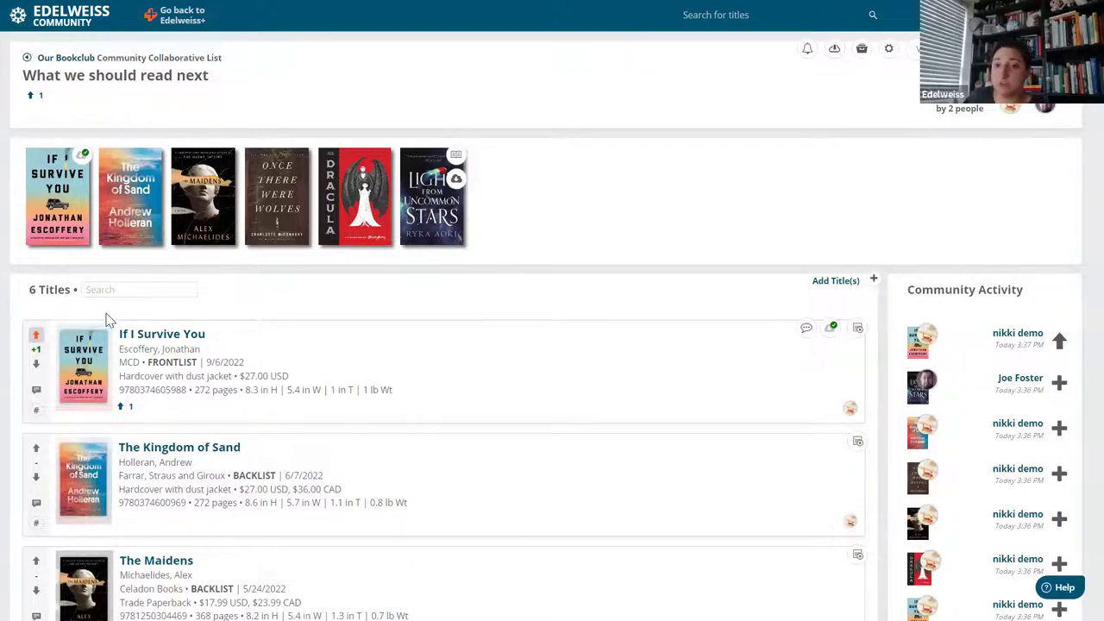
left_click(36, 393)
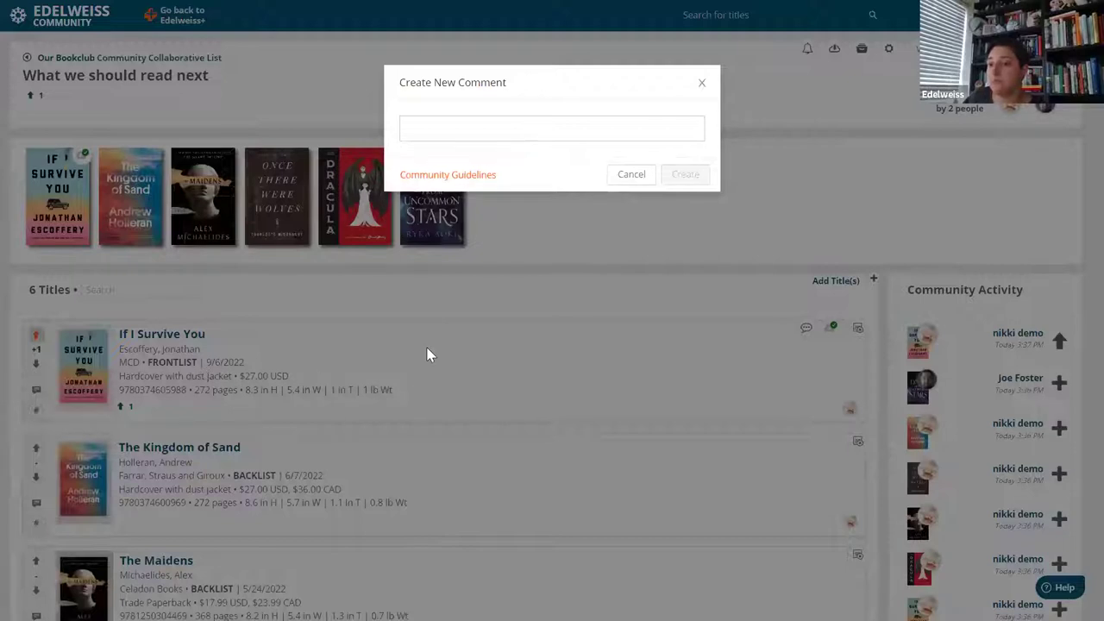
Post the comment 'really loved!' on If I Survive You.
left_click(453, 129)
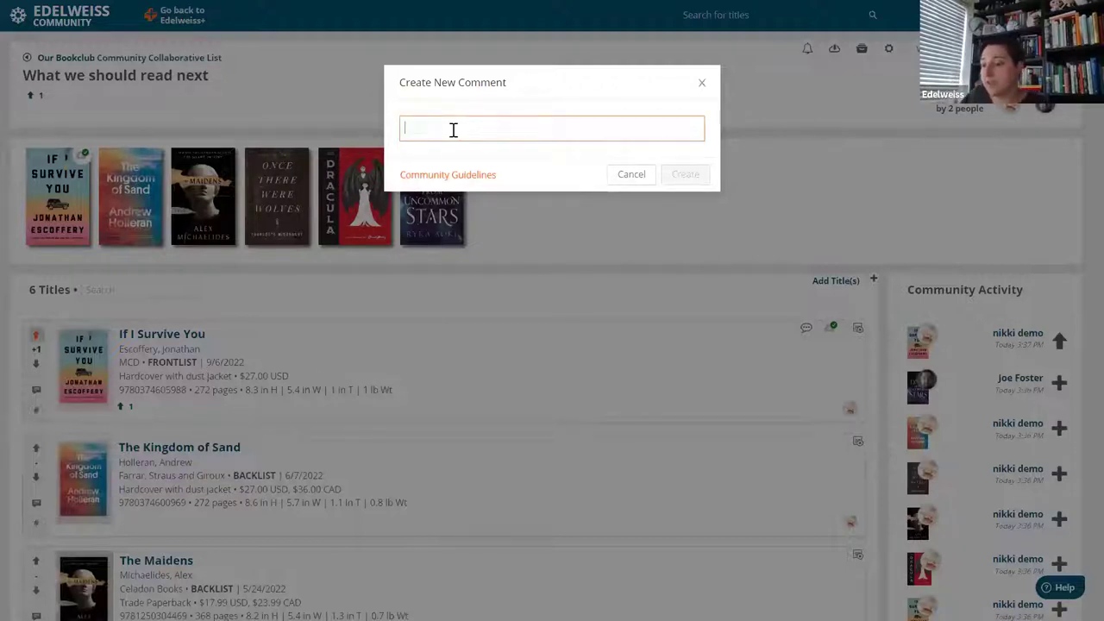
type("really loved!")
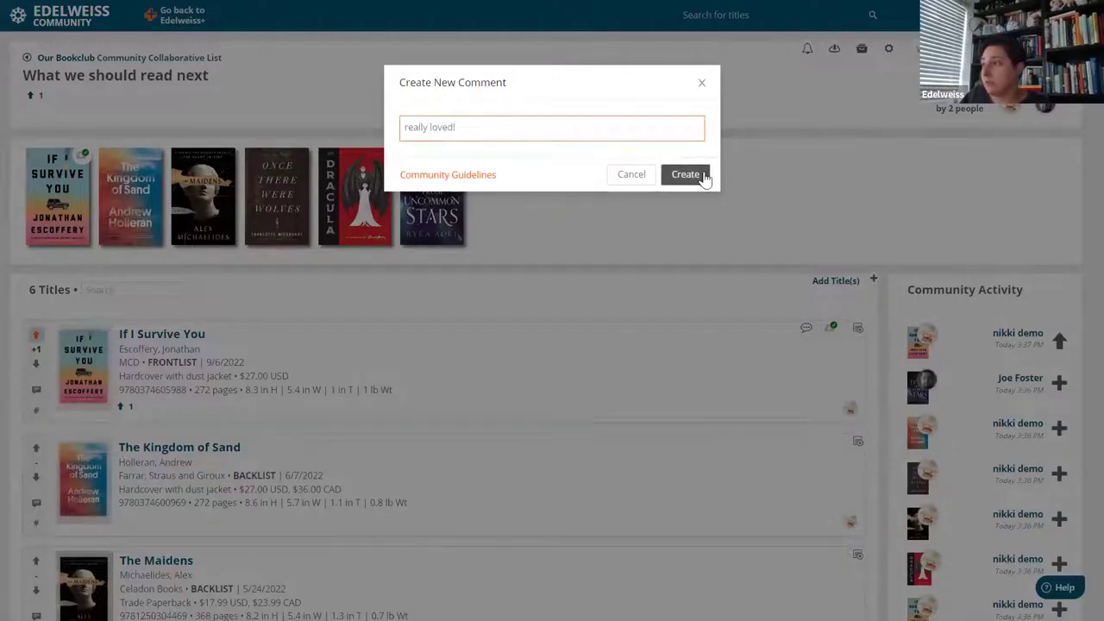
left_click(699, 176)
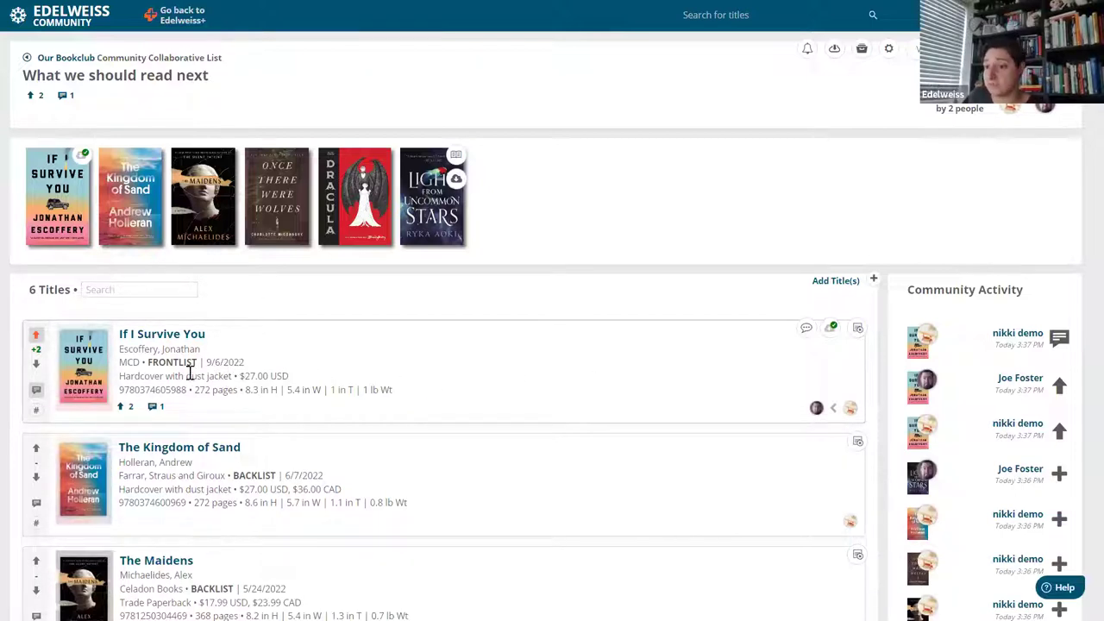
Review If I Survive You's comments and upvoters in their side panels, then close them.
left_click(155, 409)
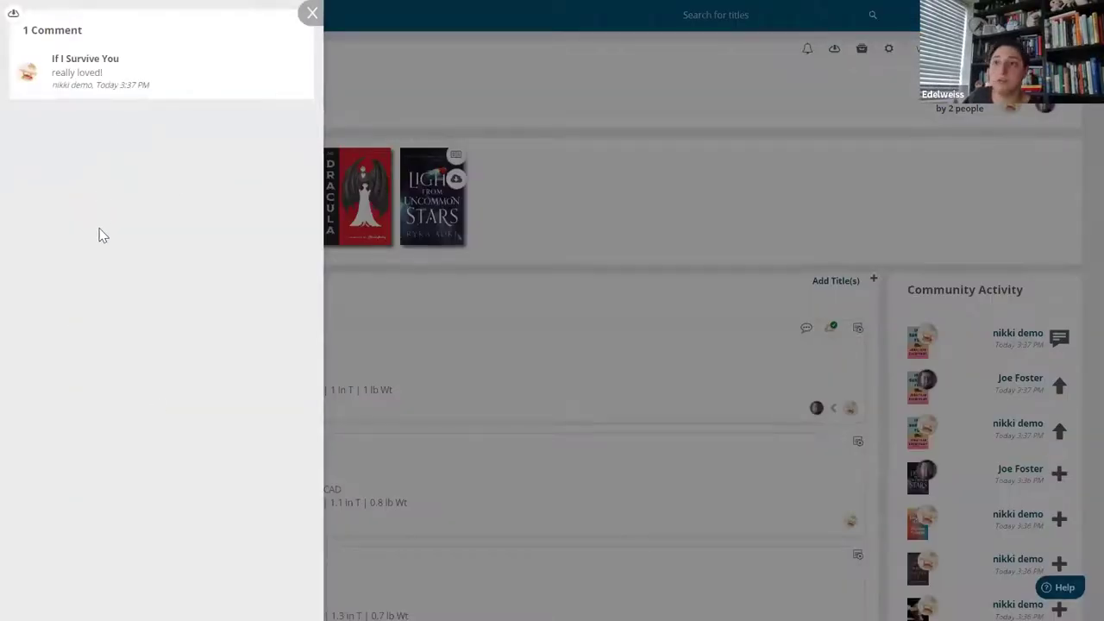
left_click(311, 13)
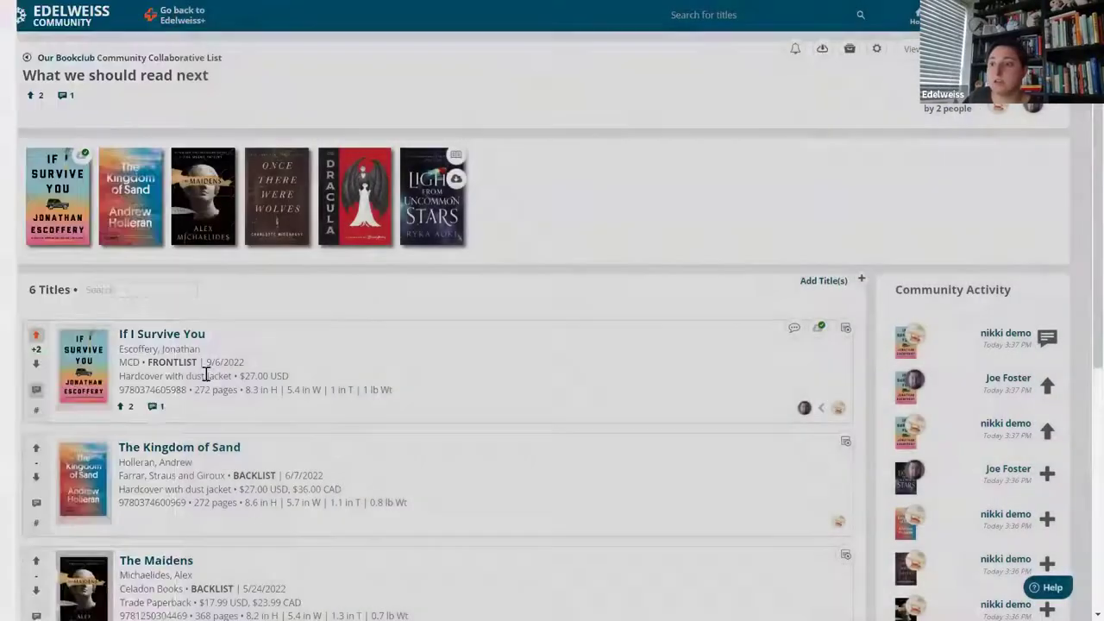
left_click(127, 409)
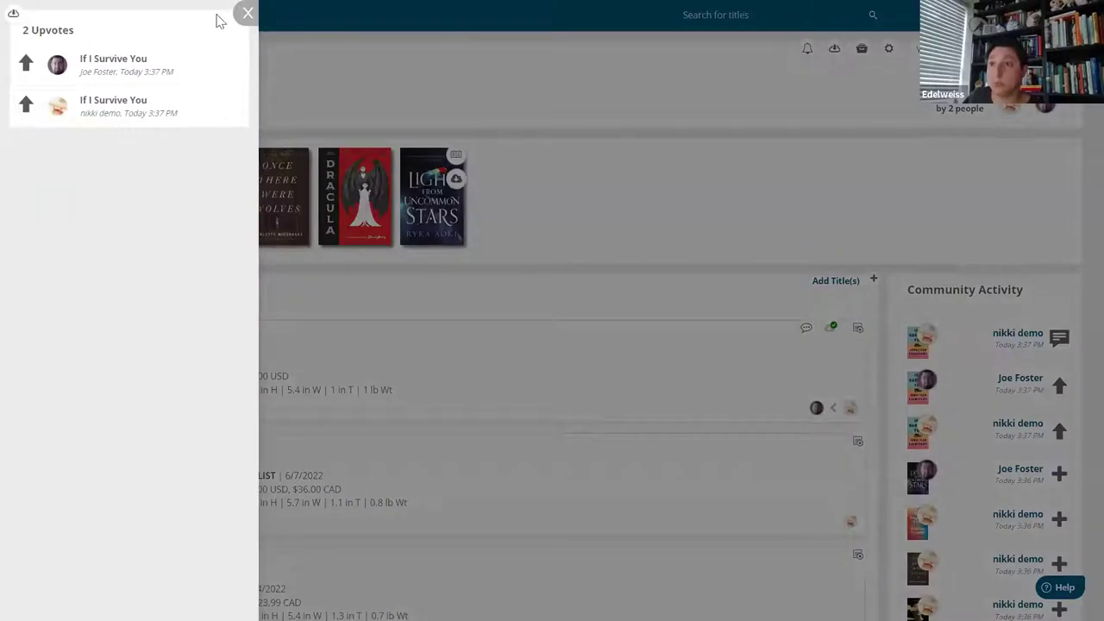
left_click(246, 15)
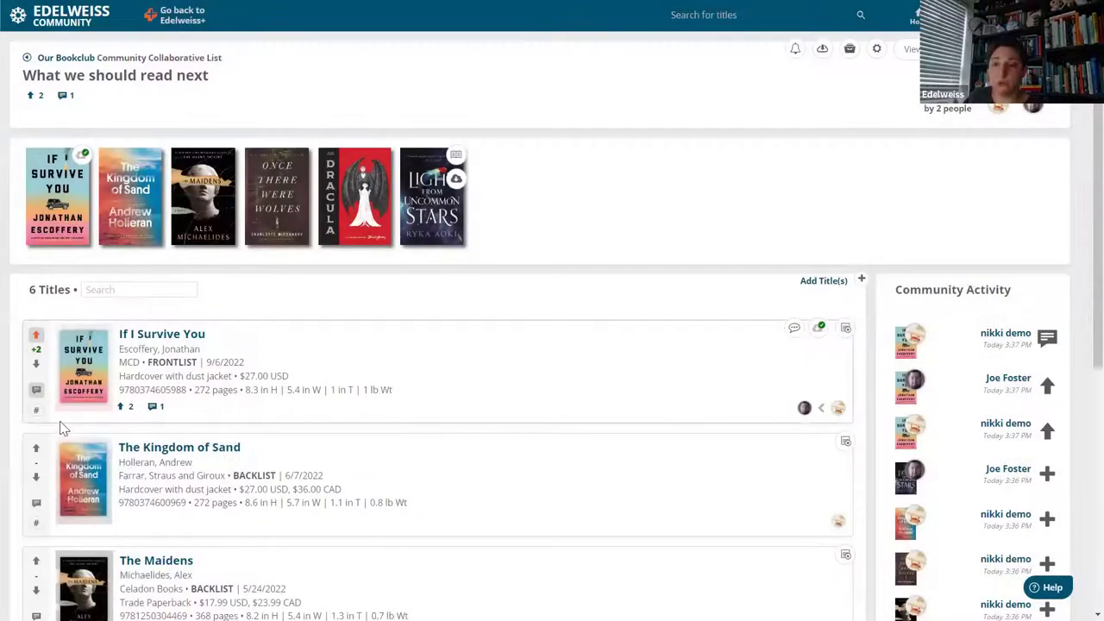
Give If I Survive You a quantity of 10 noted 'will staff pick', removing the duplicate row.
left_click(33, 415)
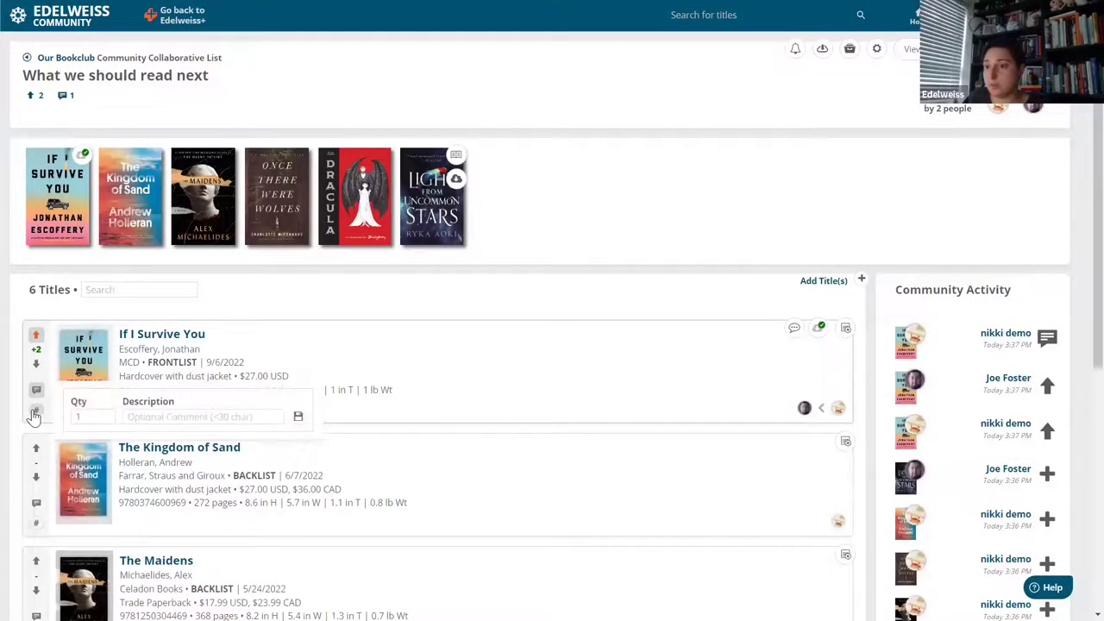
left_click(77, 417)
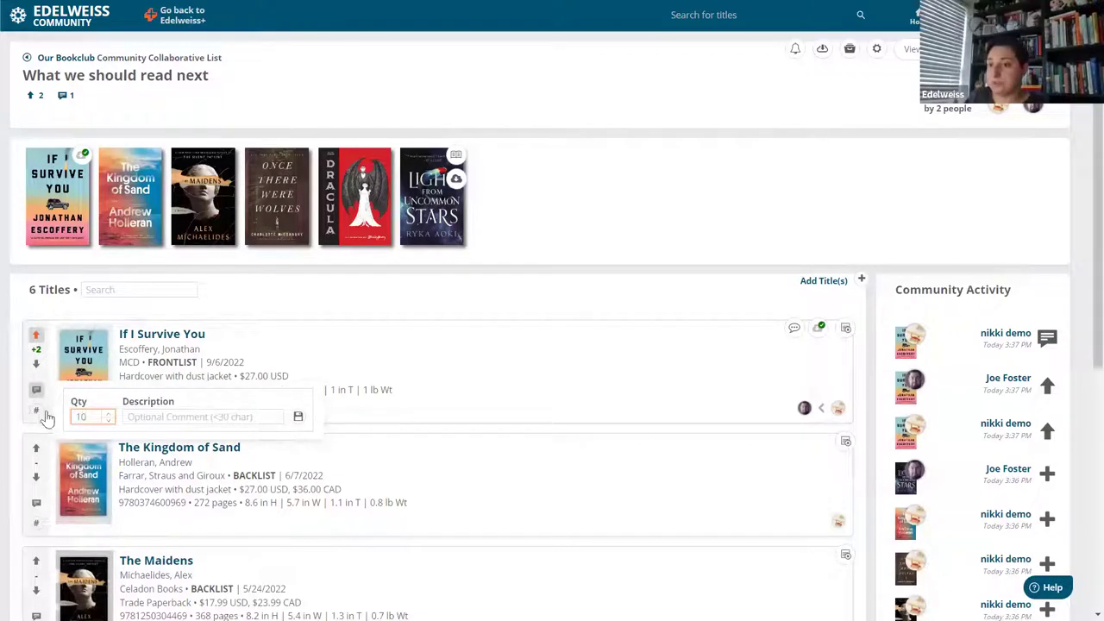
left_click(149, 420)
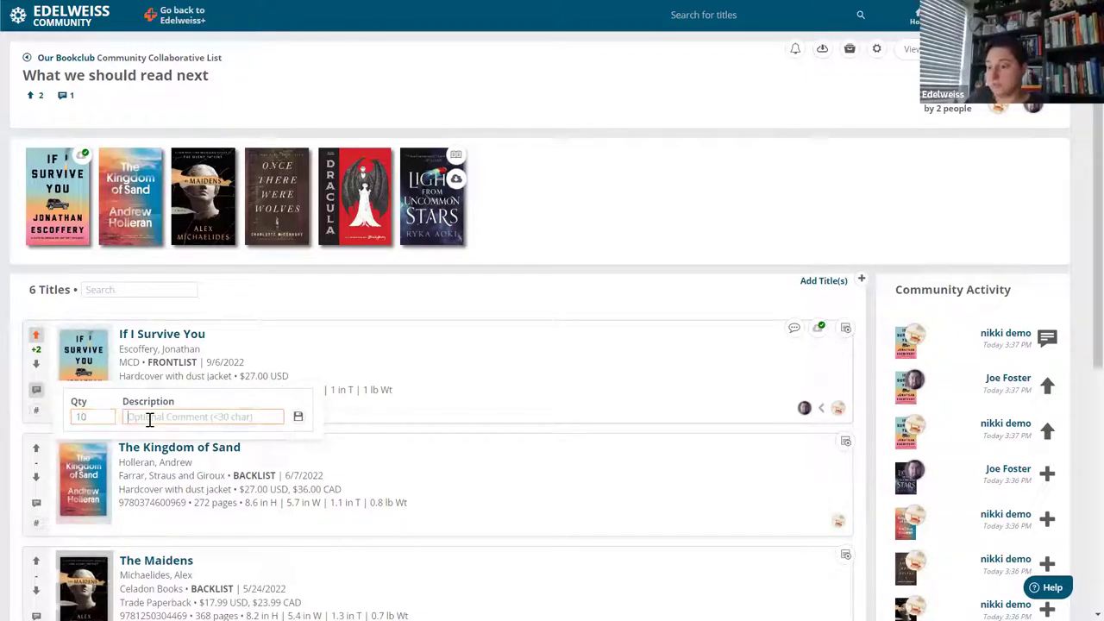
type("will staff pick")
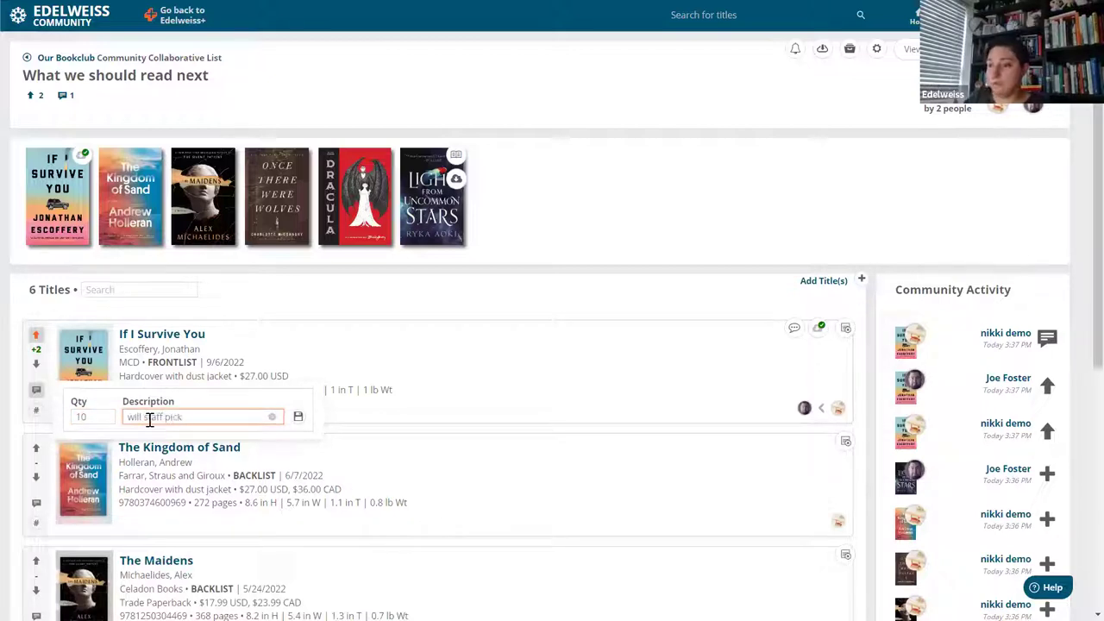
left_click(297, 418)
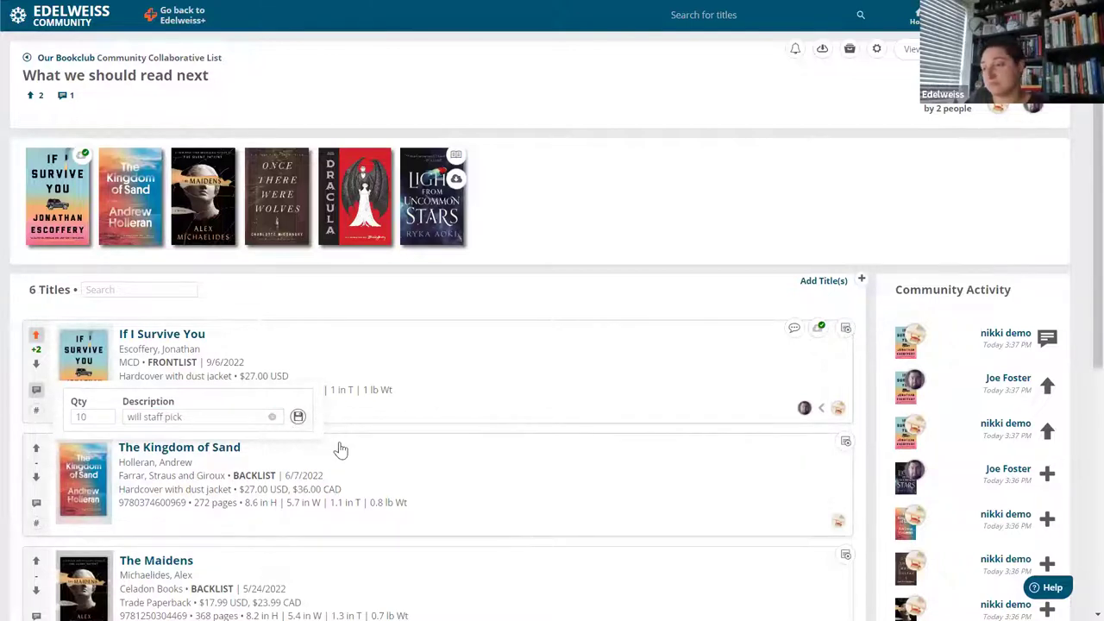
double_click(299, 418)
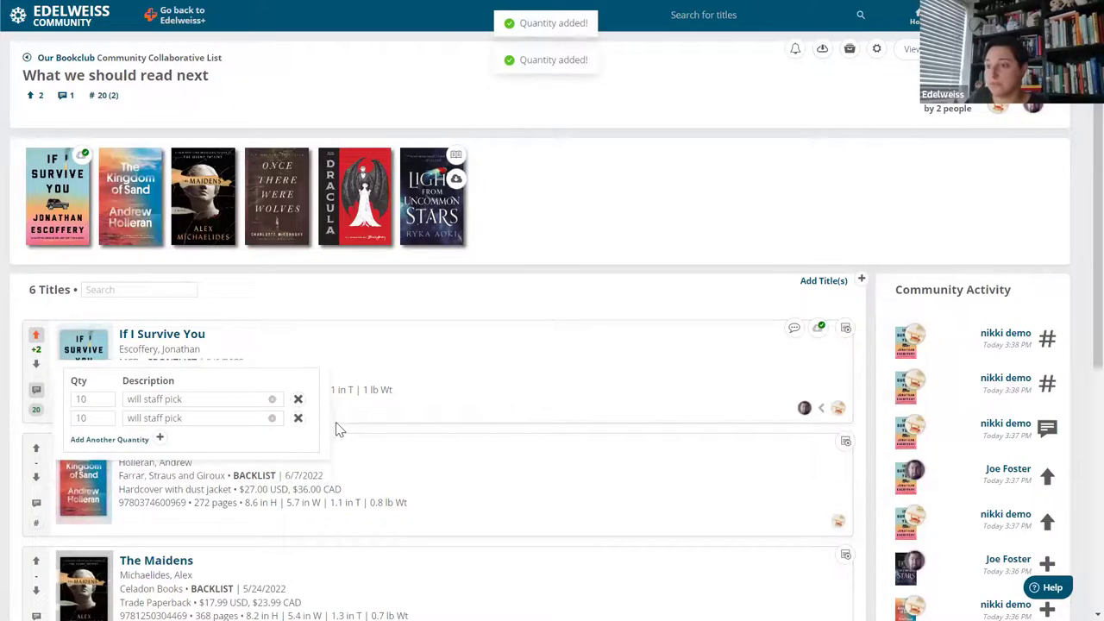
left_click(298, 420)
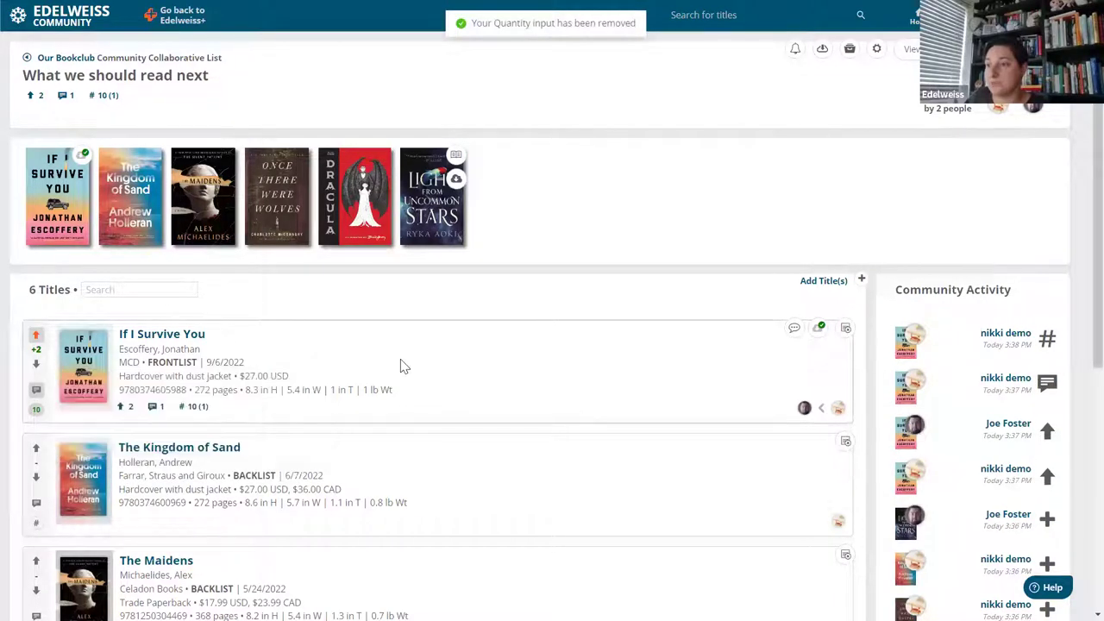
left_click(195, 409)
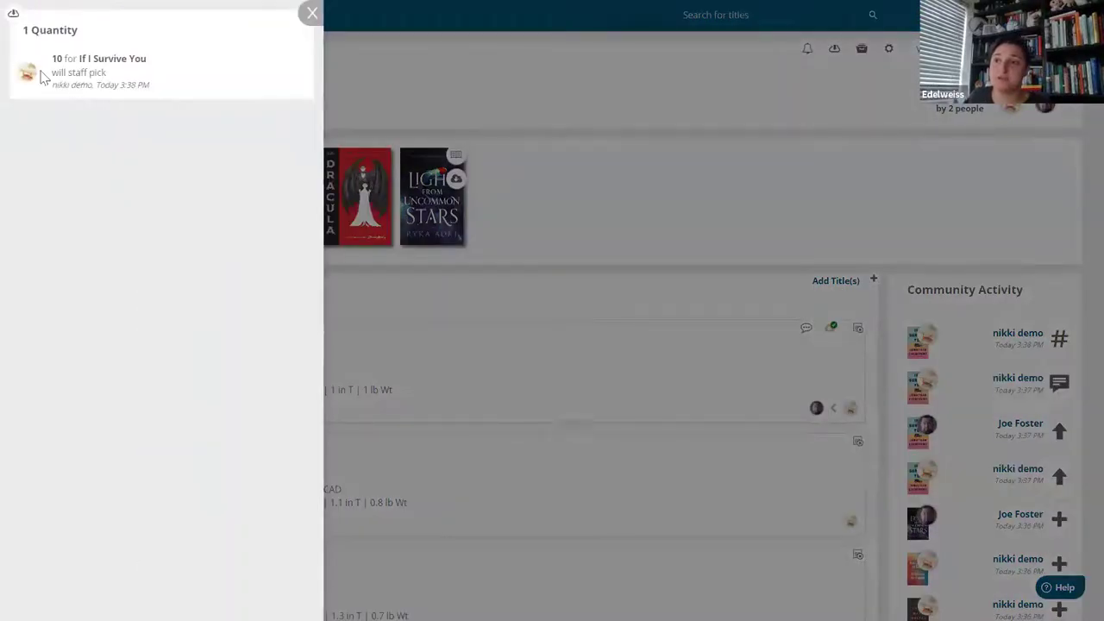
left_click(311, 13)
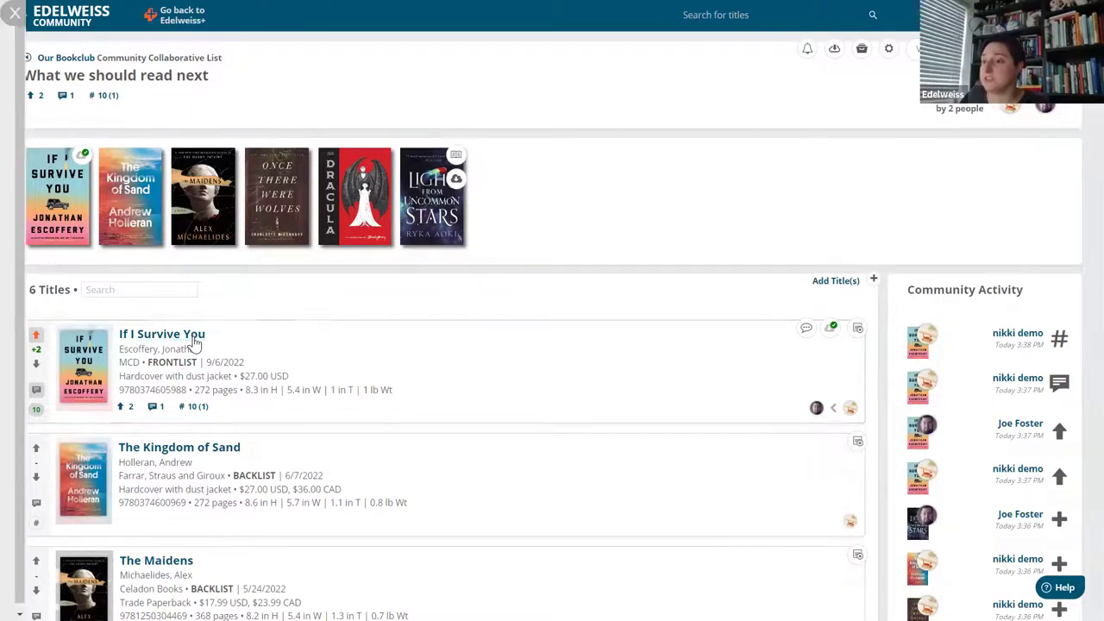
Open If I Survive You's details, expand and collapse Images (3), and show its 3 collaborative lists.
left_click(194, 344)
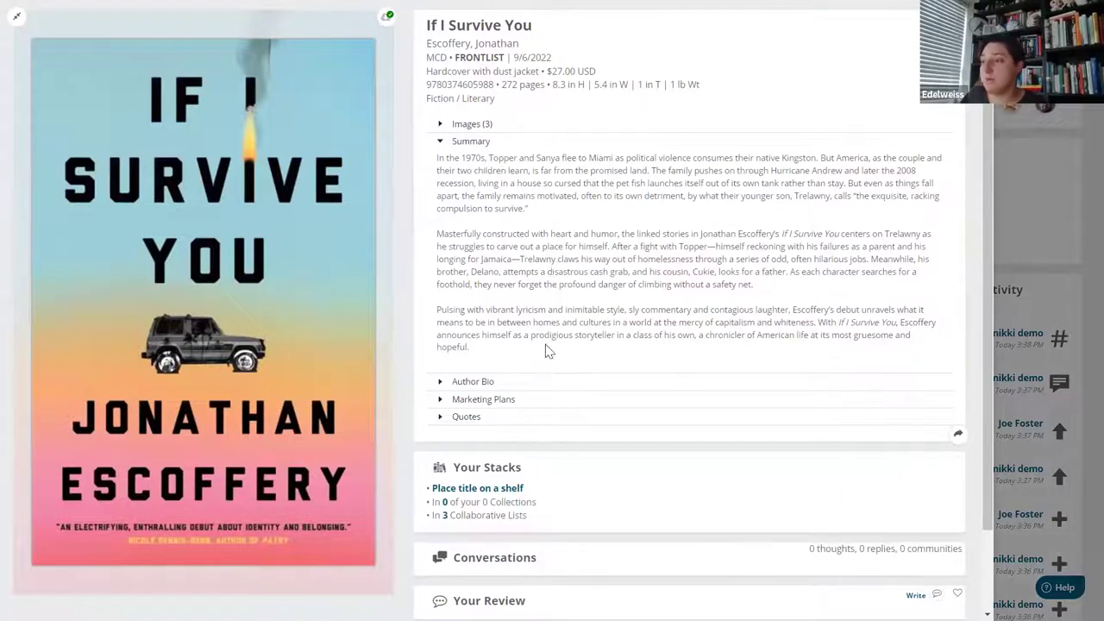
left_click(440, 126)
left_click(441, 125)
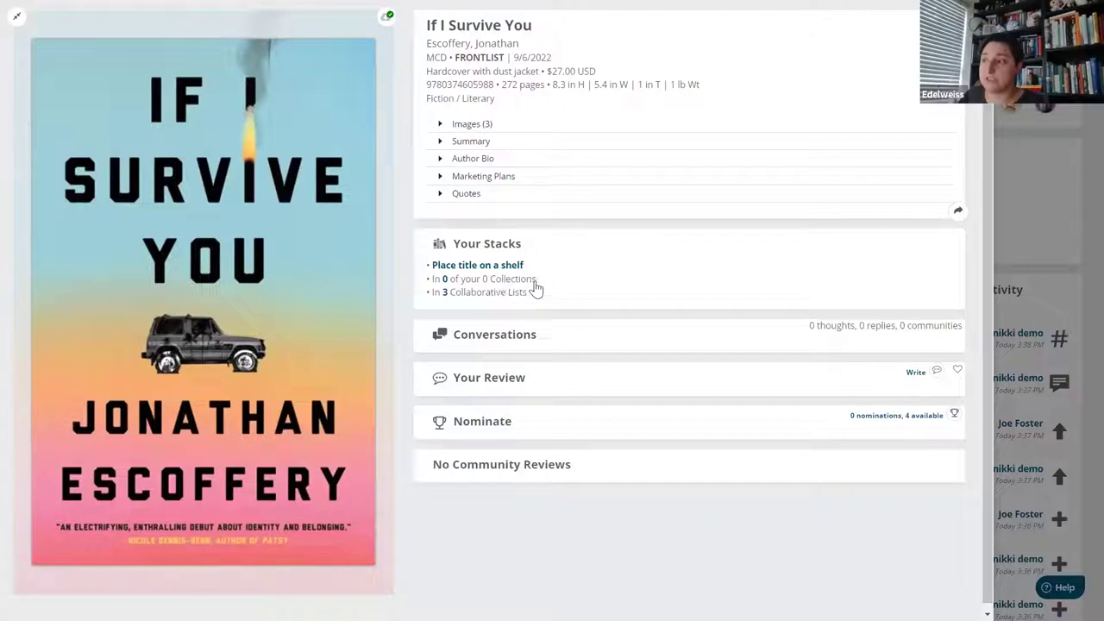
left_click(445, 293)
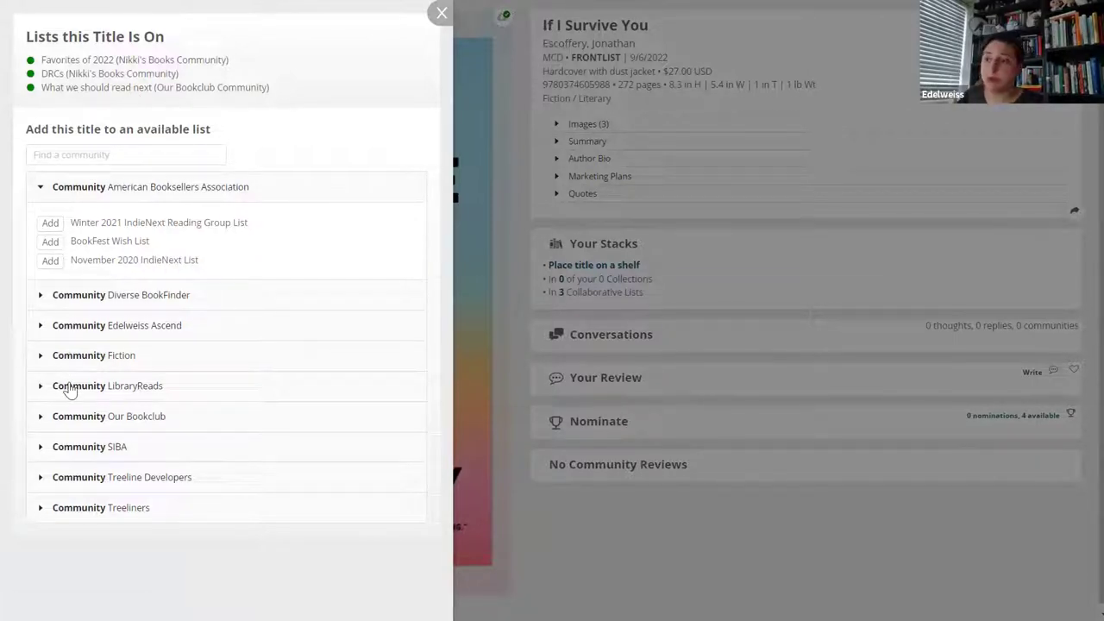
Close the lists panel, dismiss the shelf selector without shelving, and open the title's Conversations.
left_click(442, 13)
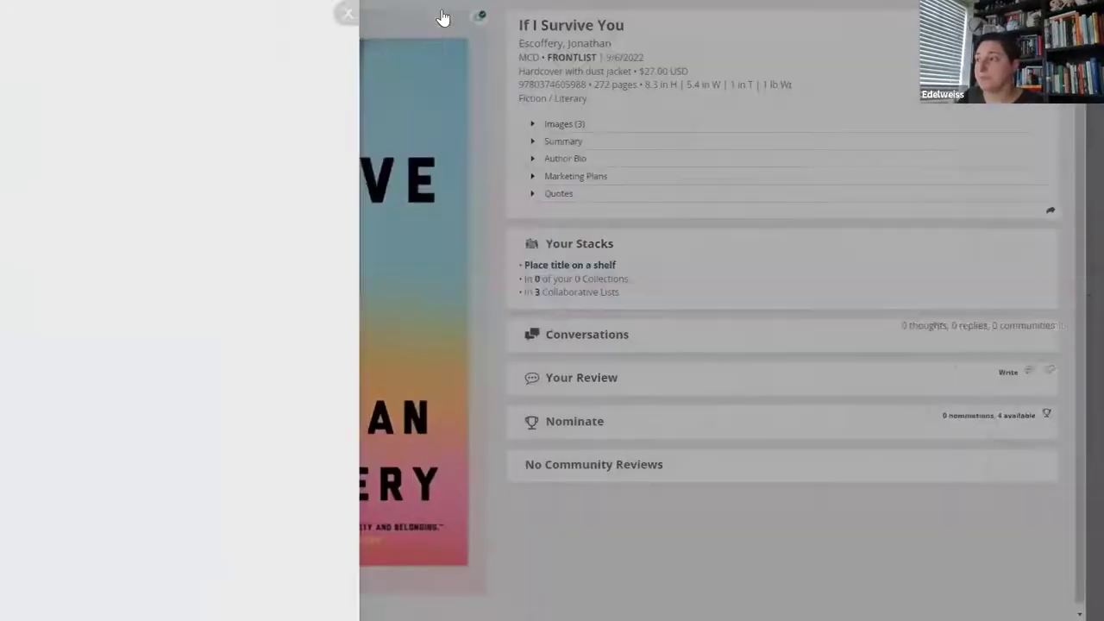
left_click(488, 269)
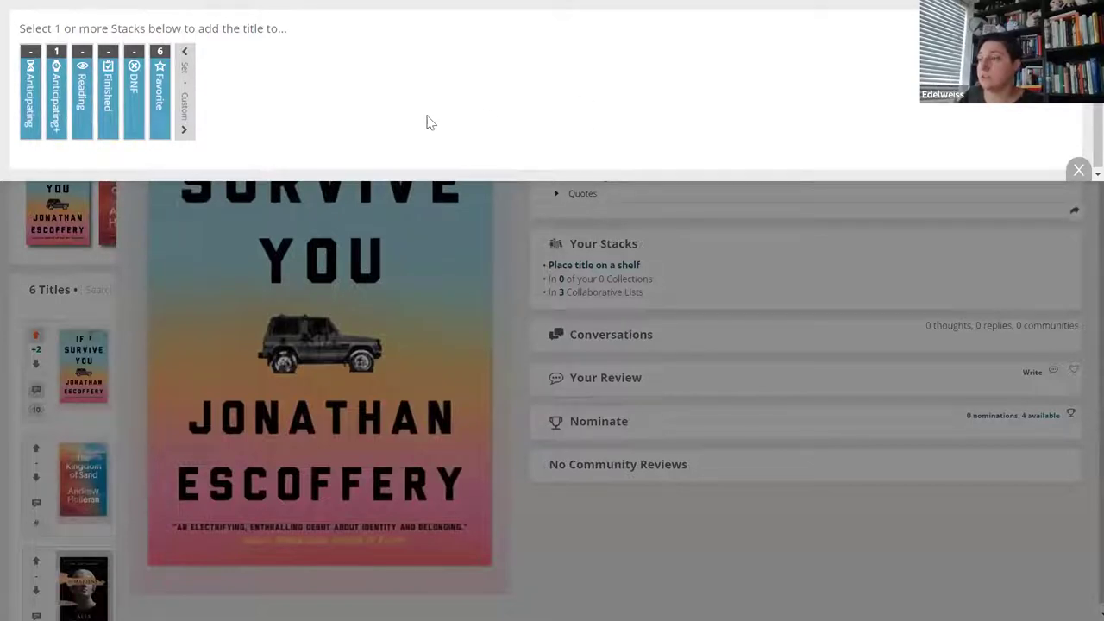
left_click(1076, 169)
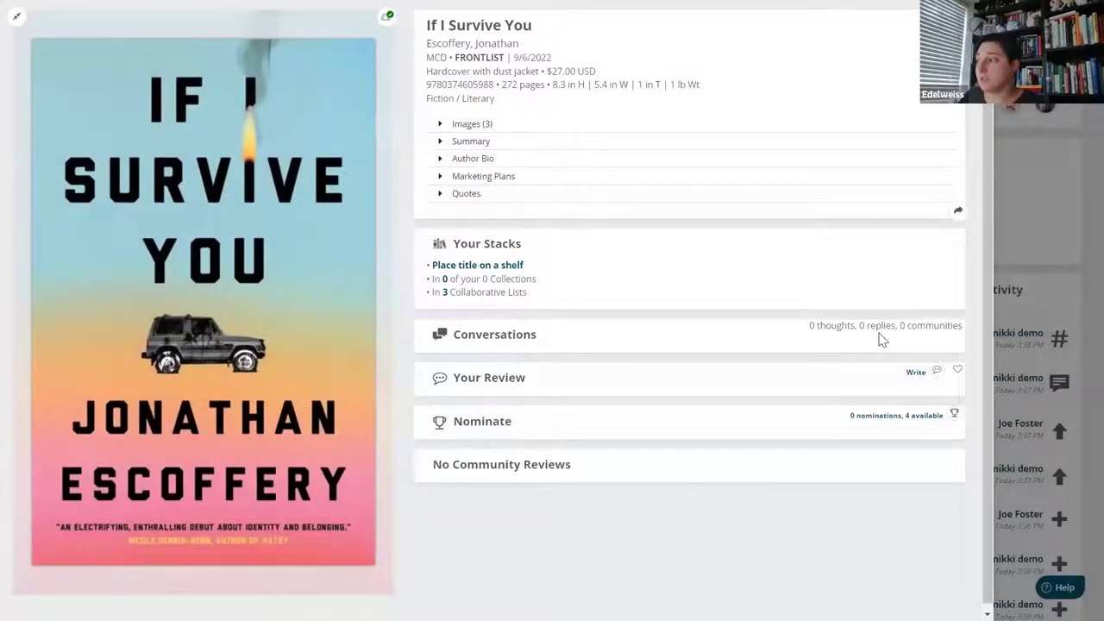
left_click(843, 337)
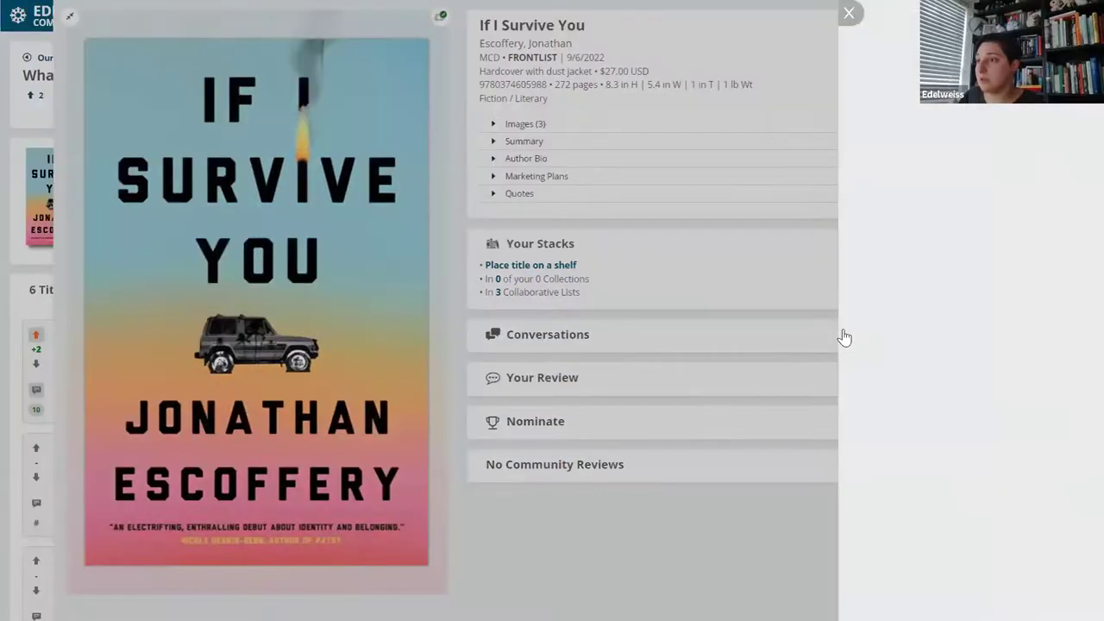